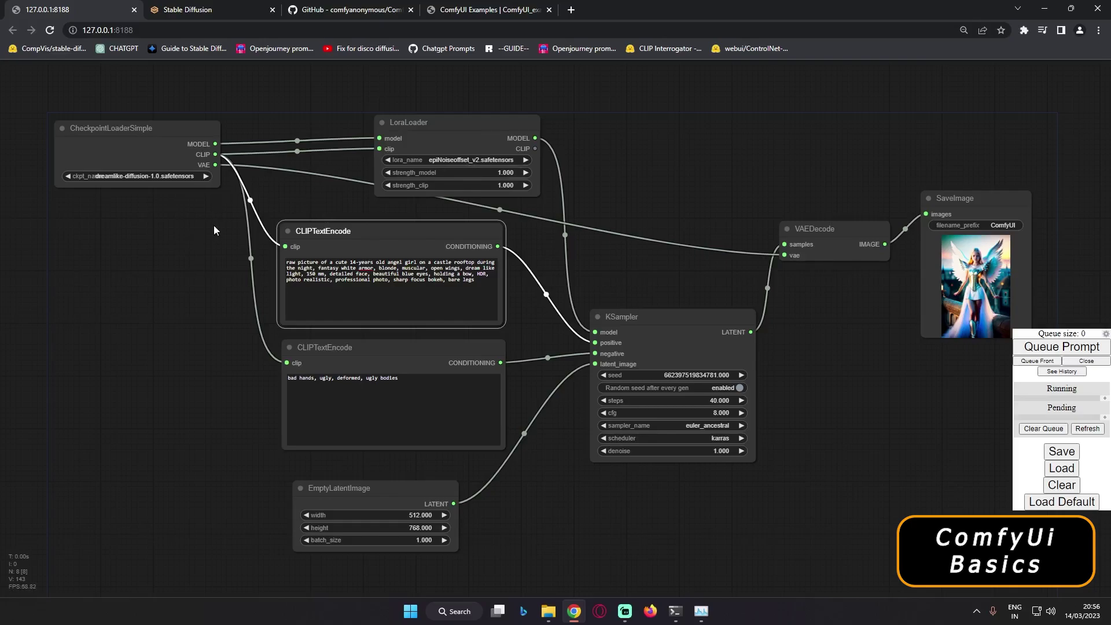
- Leave the ComfyUI angel-image graph for the Stable Diffusion web UI tab
left_click(220, 11)
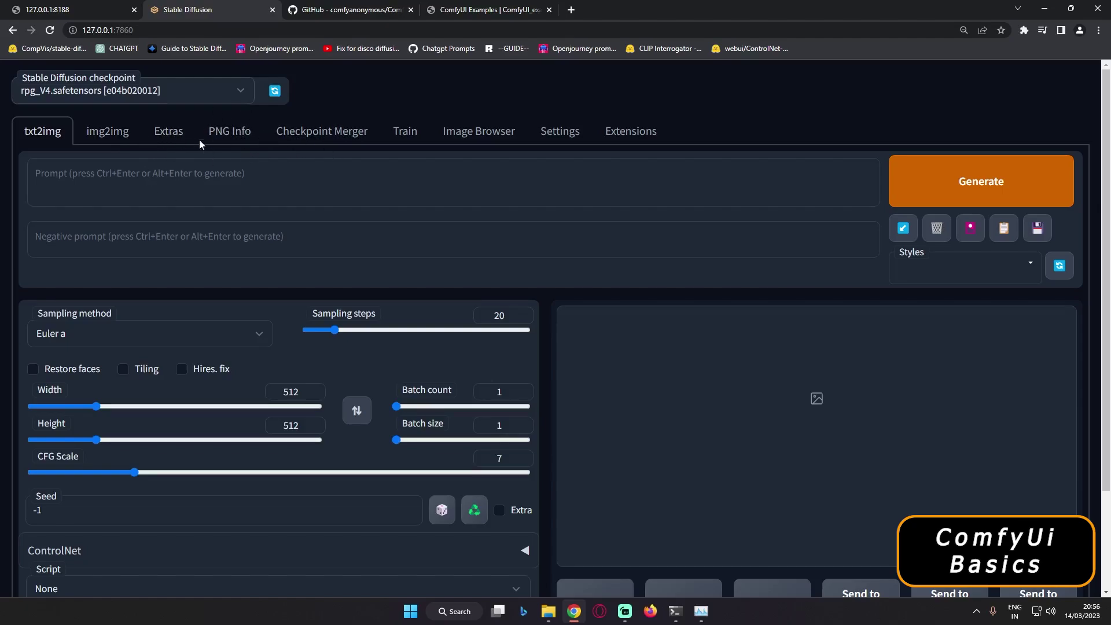
- Look over the AUTOMATIC1111 txt2img page, then move to the ComfyUI GitHub repository tab
left_click(71, 9)
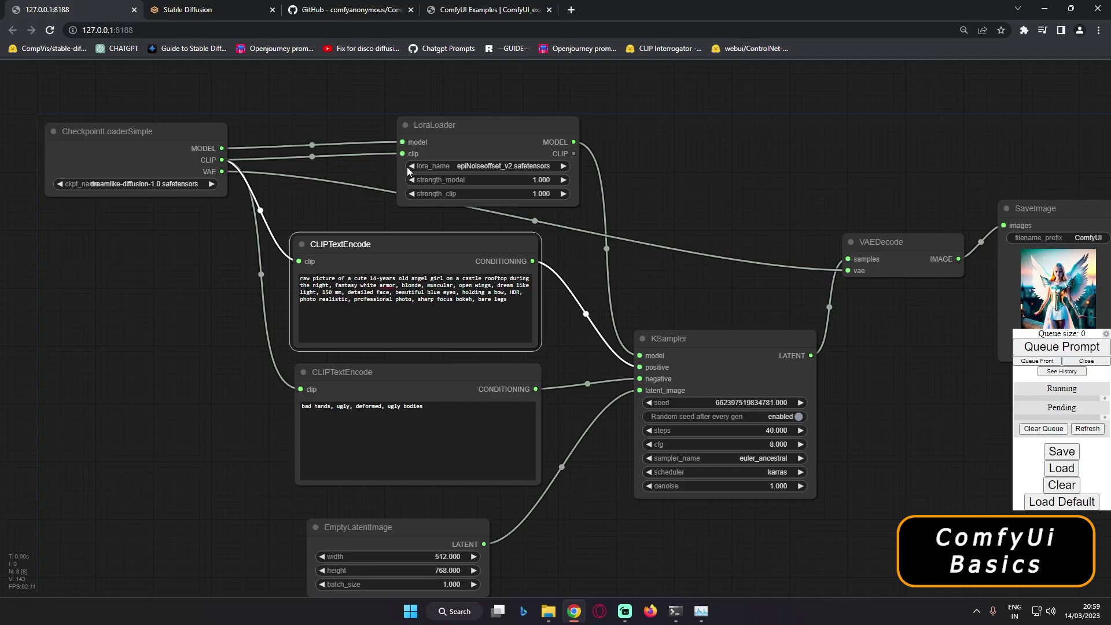
left_click(353, 10)
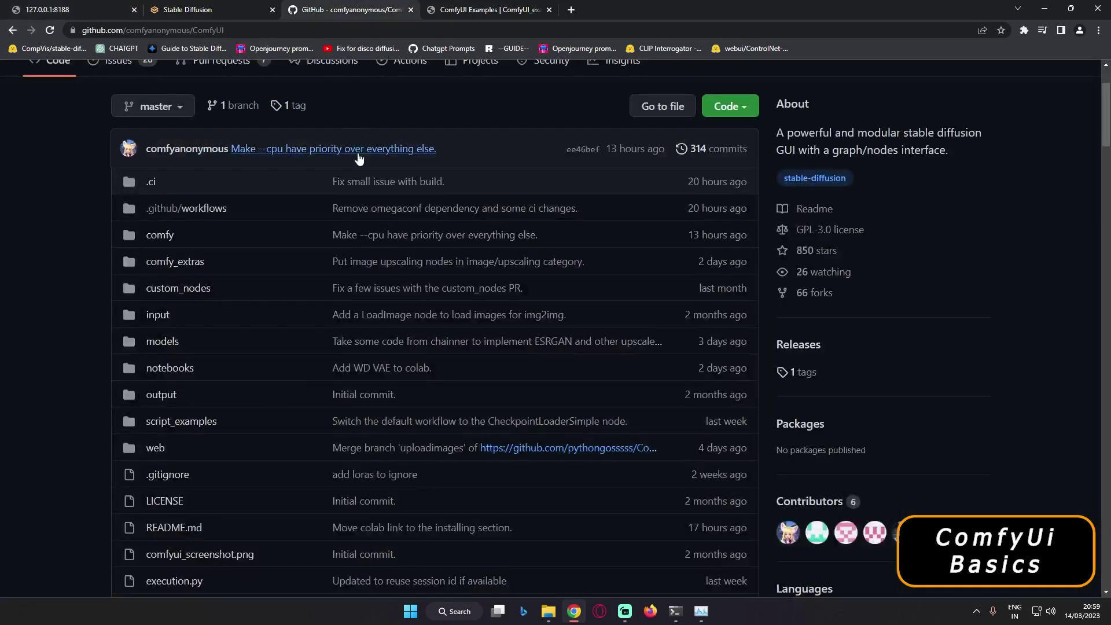
- Read the README's Installing > Windows portable notes, then bring up the local ComfyUI download folder
scroll(357, 161, "up", 2)
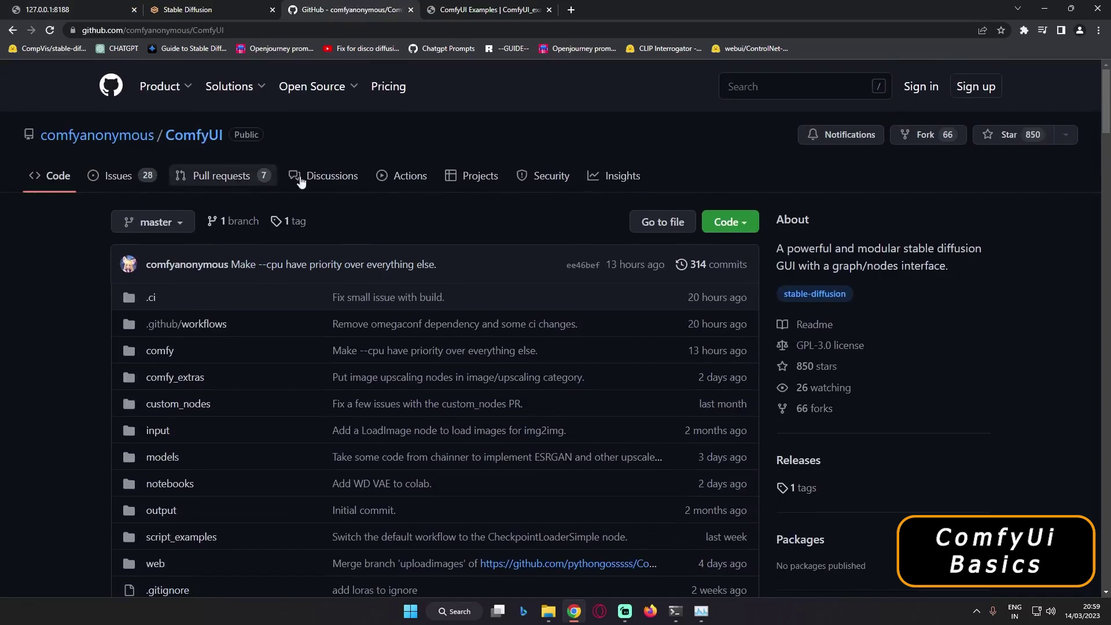
scroll(334, 459, "down", 8)
scroll(335, 459, "down", 15)
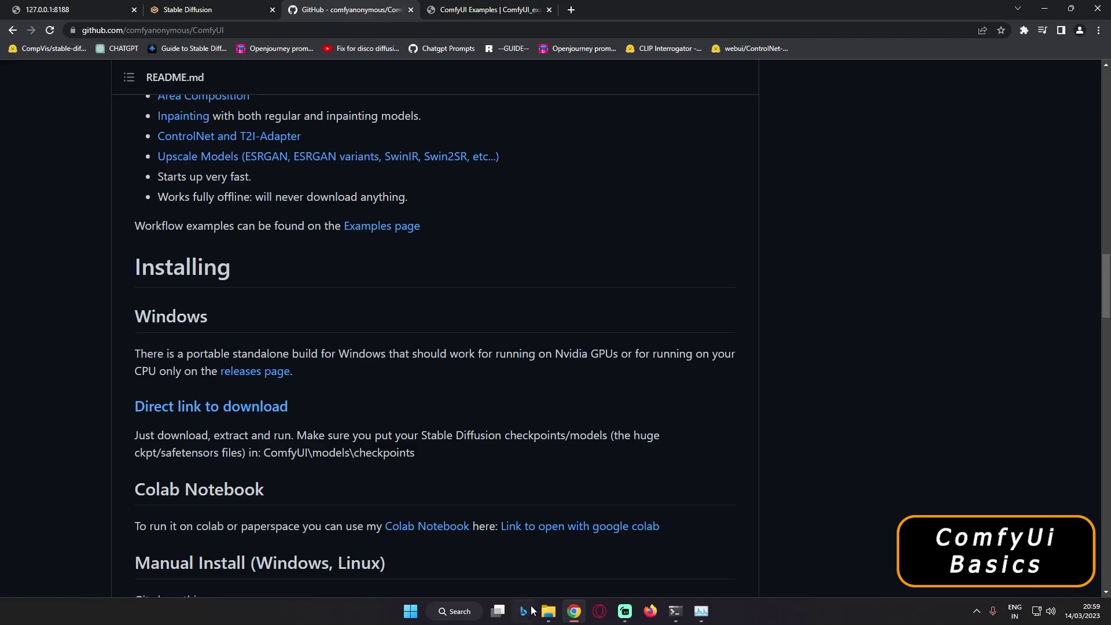
left_click(545, 618)
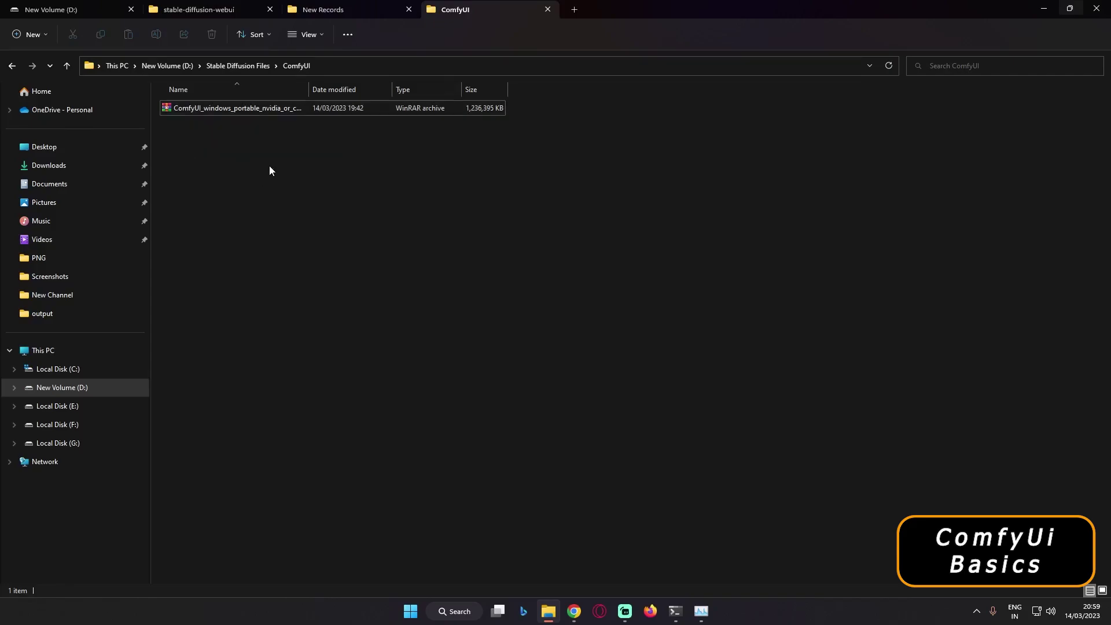
- Open the ComfyUI portable .7z archive in WinRAR and extract it to D:\AI
double_click(231, 109)
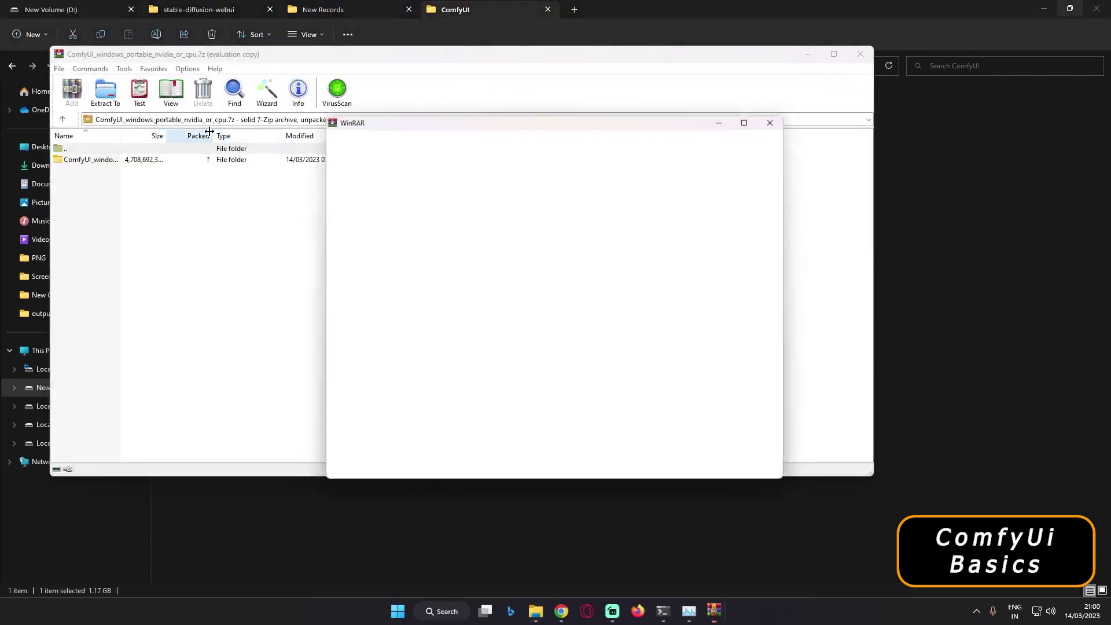
left_click(776, 118)
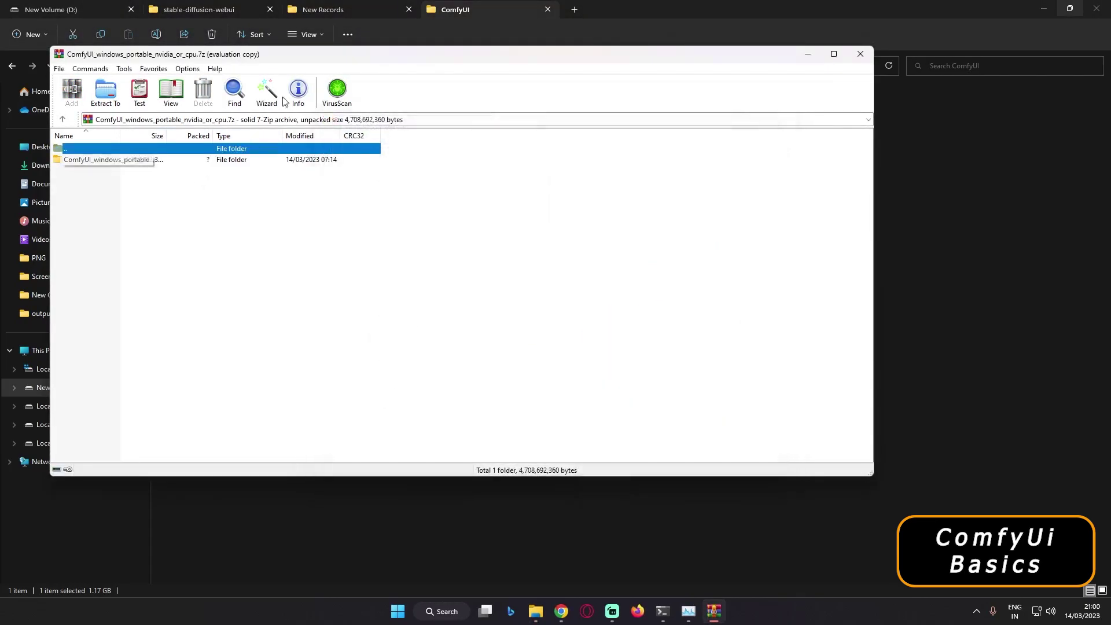
left_click_drag(373, 60, 464, 125)
left_click(196, 155)
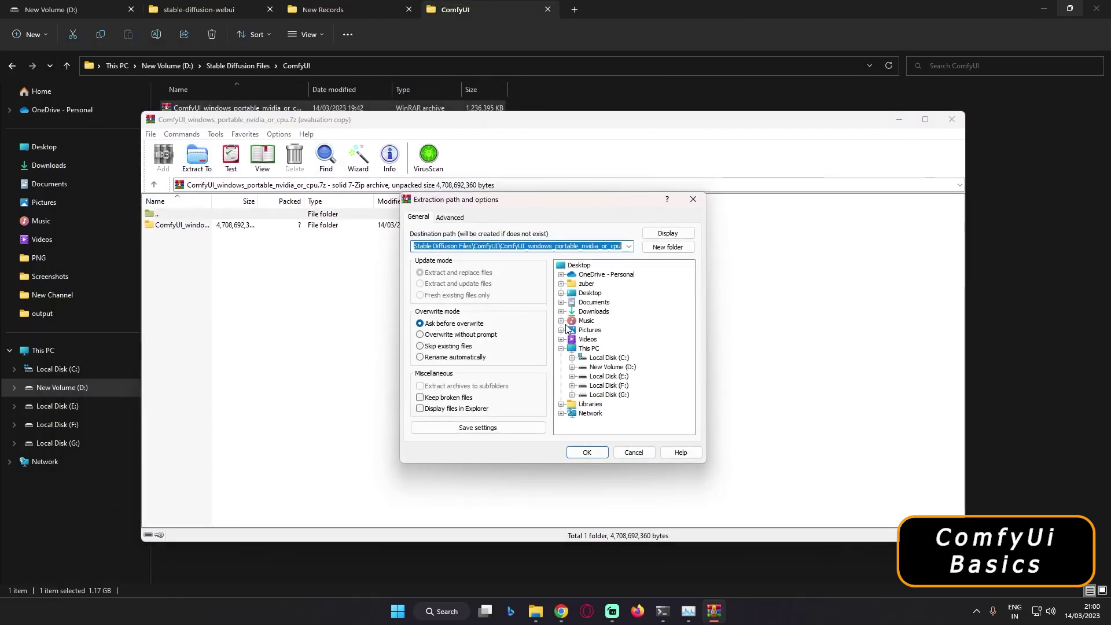
double_click(607, 367)
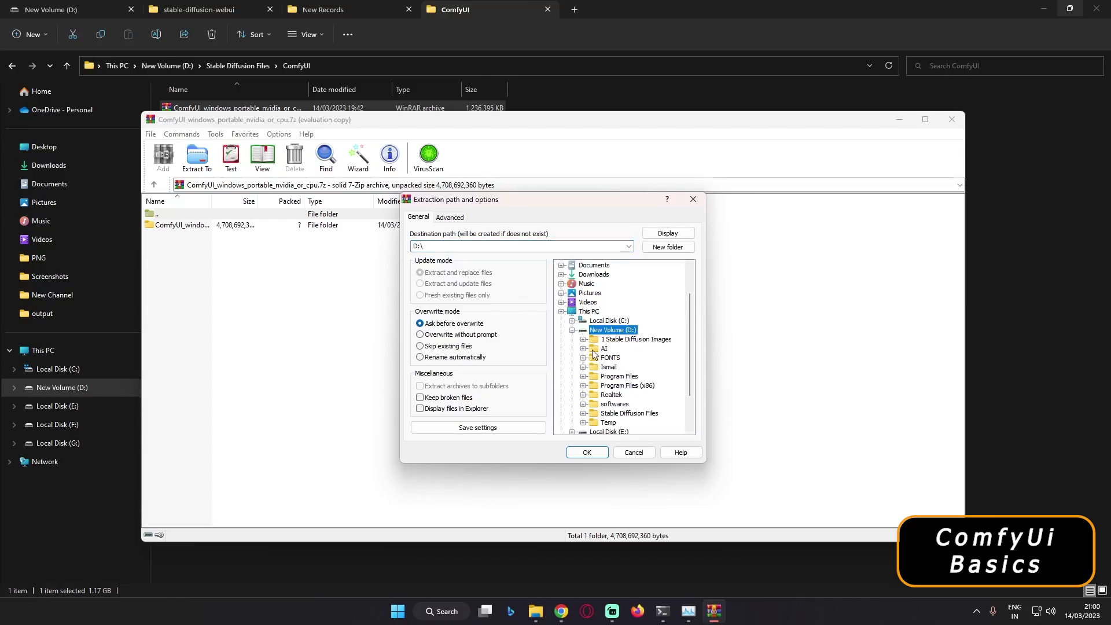
double_click(605, 350)
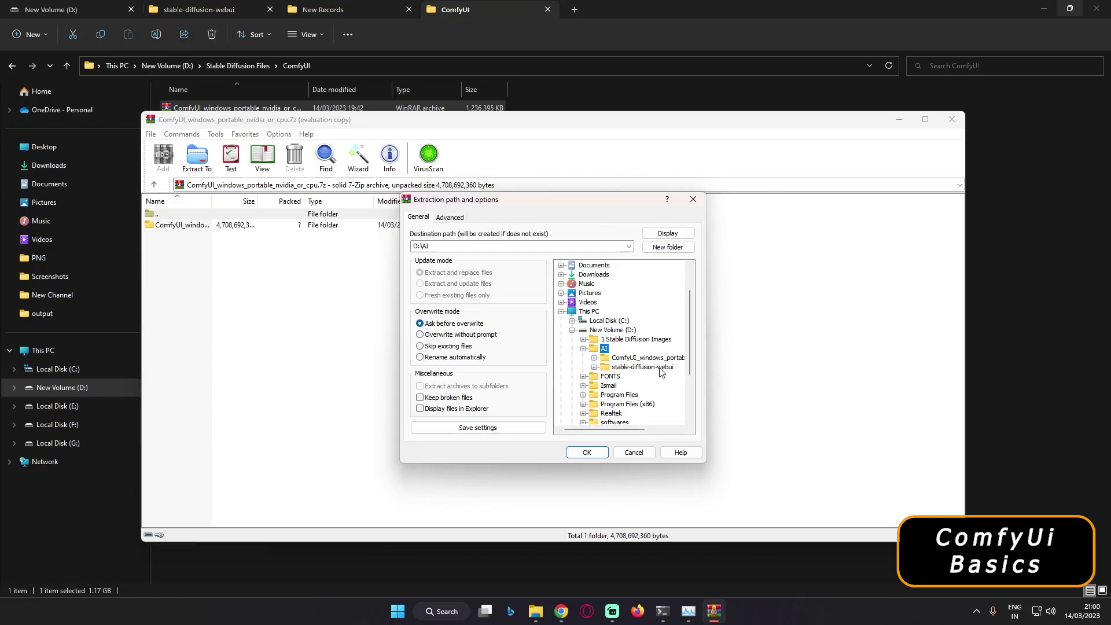
left_click(588, 453)
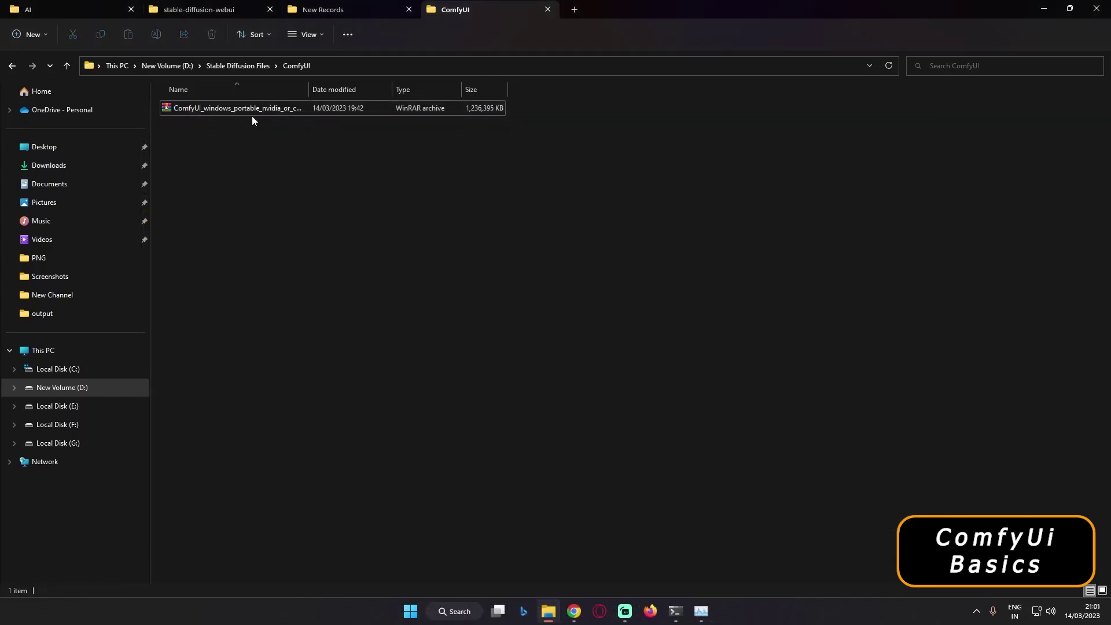
- Go from the AI folder through ComfyUI_windows_portable_nvidia_or_cpu and ComfyUI_windows_portable into ComfyUI
left_click(70, 9)
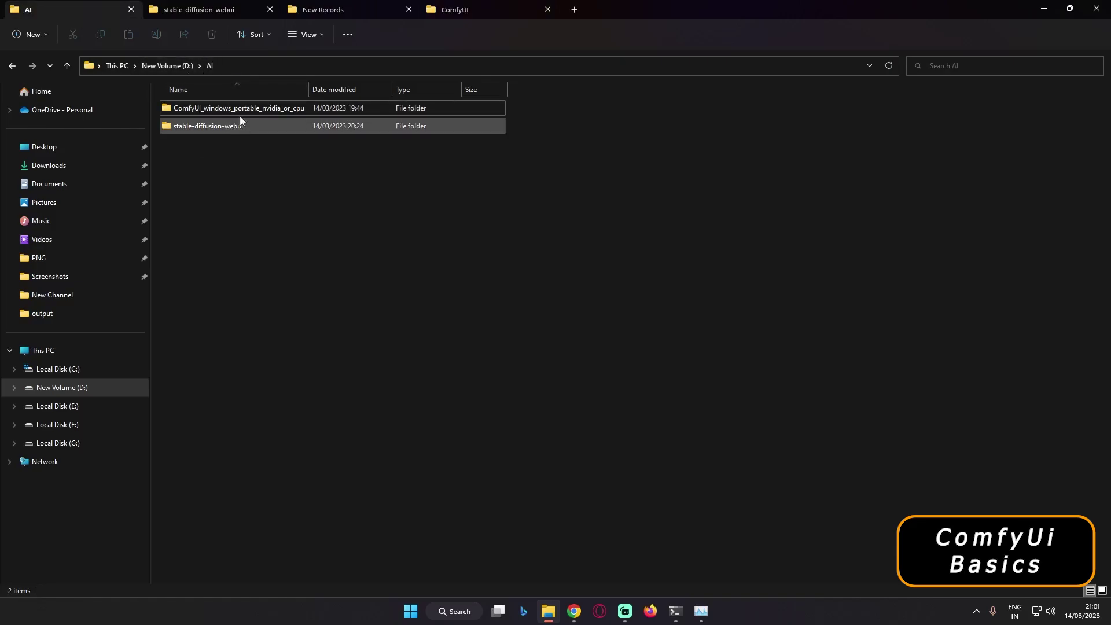
double_click(208, 107)
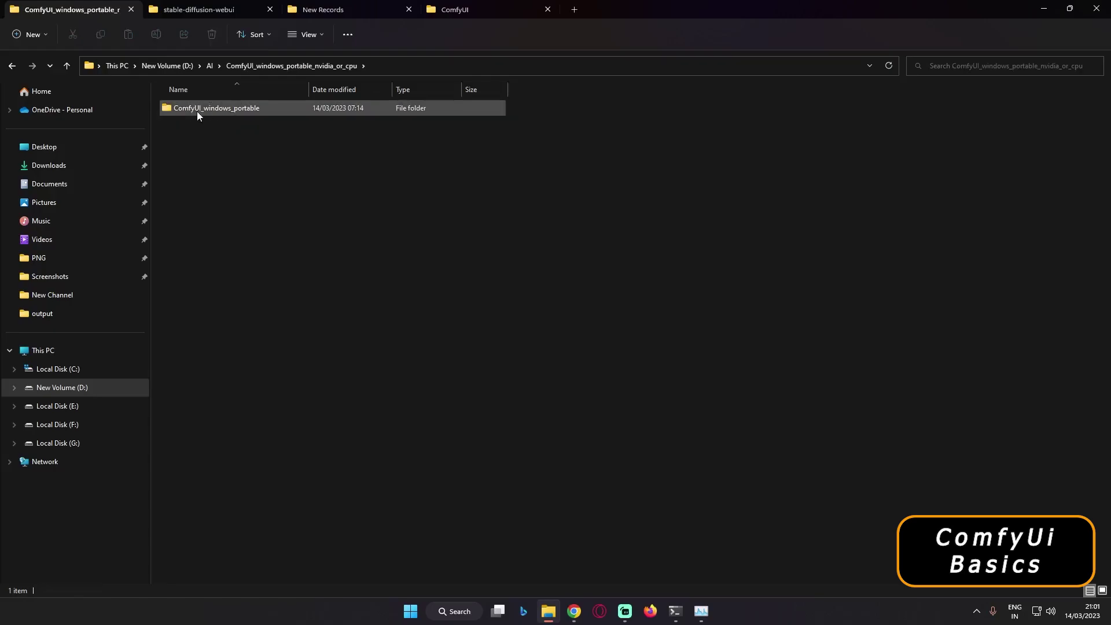
double_click(197, 110)
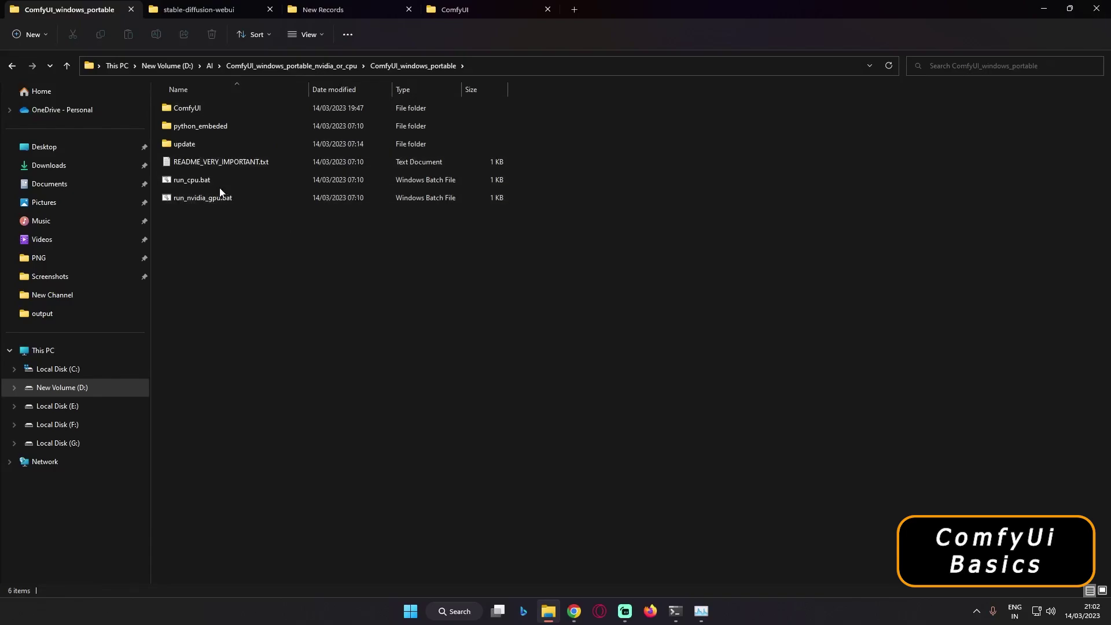
left_click(197, 192)
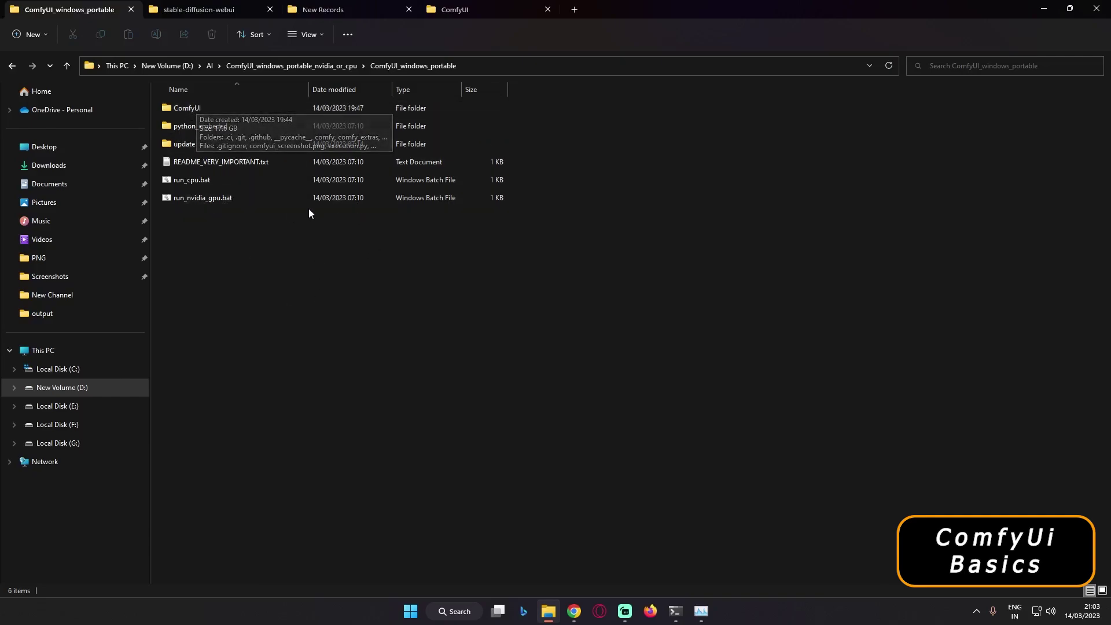
double_click(187, 109)
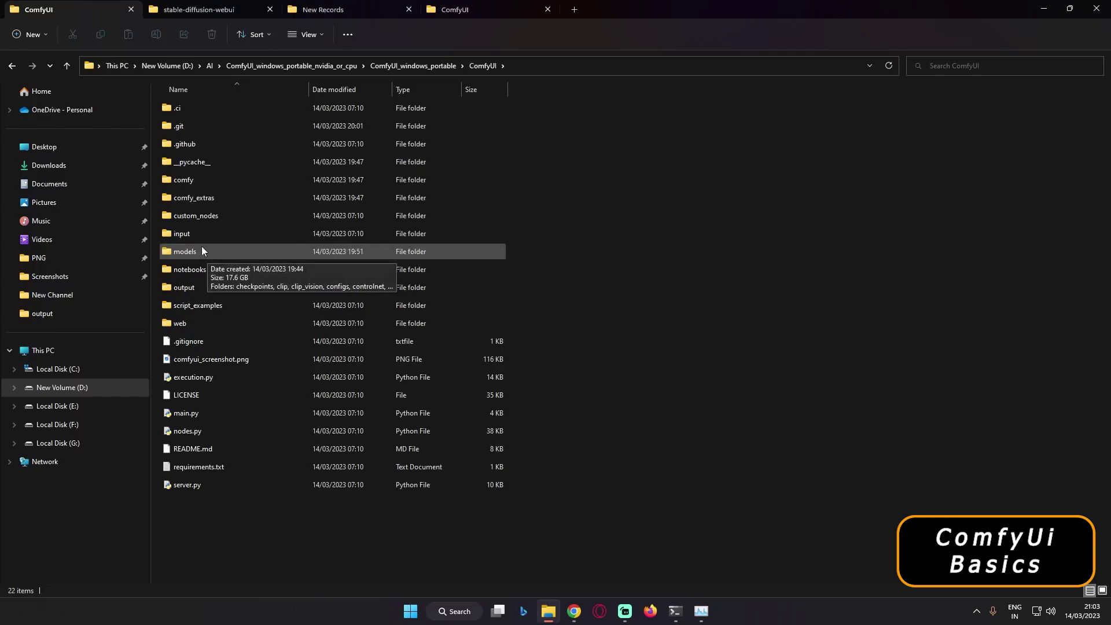
left_click(243, 9)
- Open the ComfyUI models folder and look inside its checkpoints subfolder
key("ctrl+shift+Tab")
double_click(186, 254)
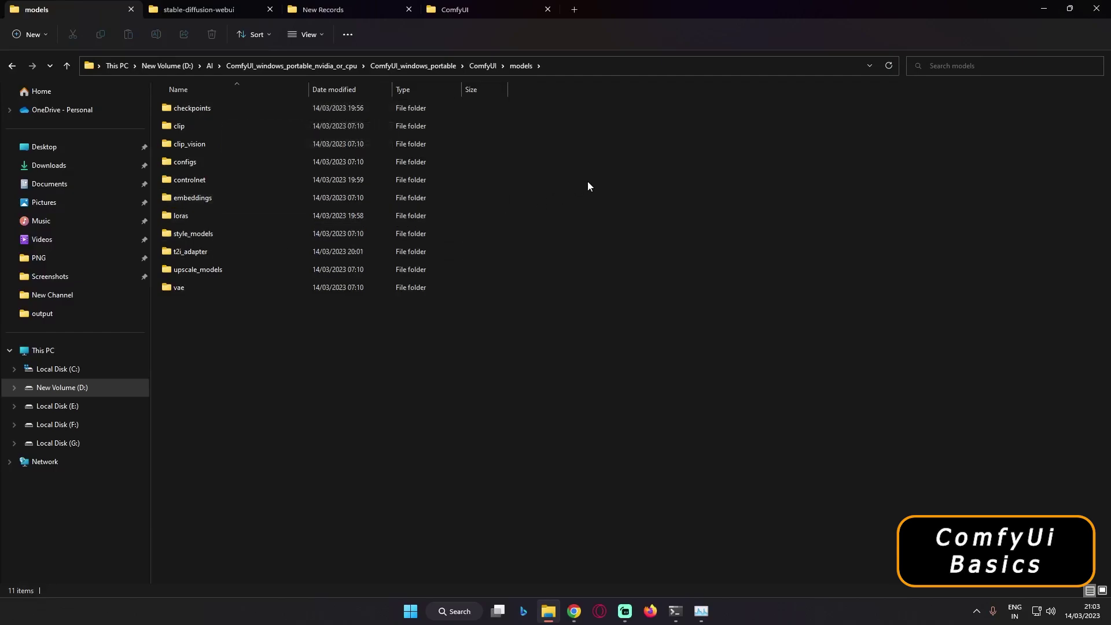
double_click(195, 108)
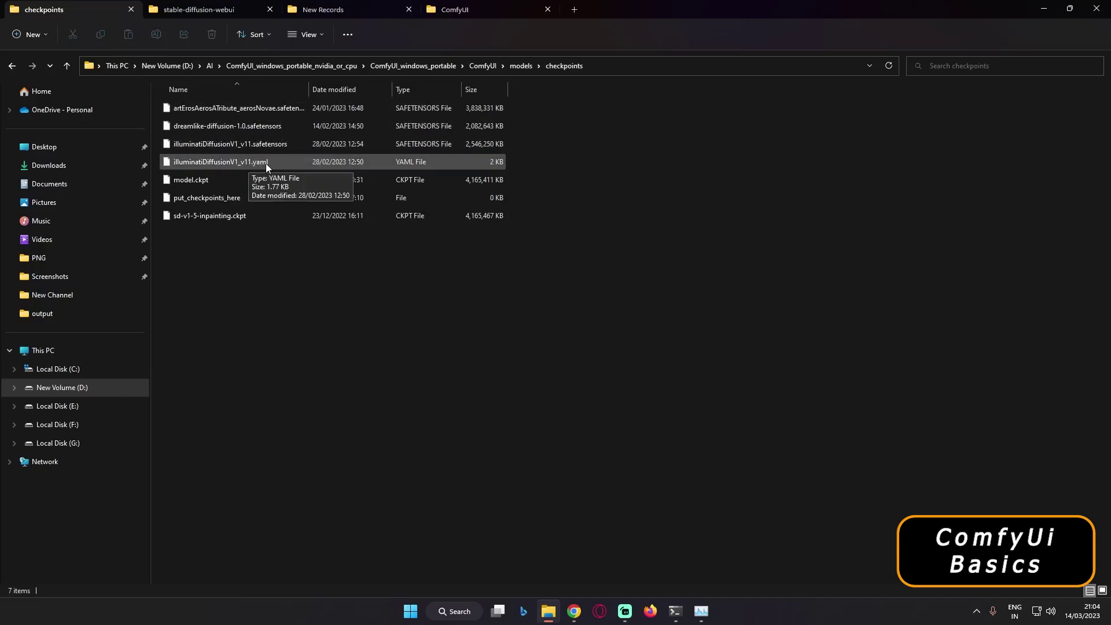
left_click(12, 65)
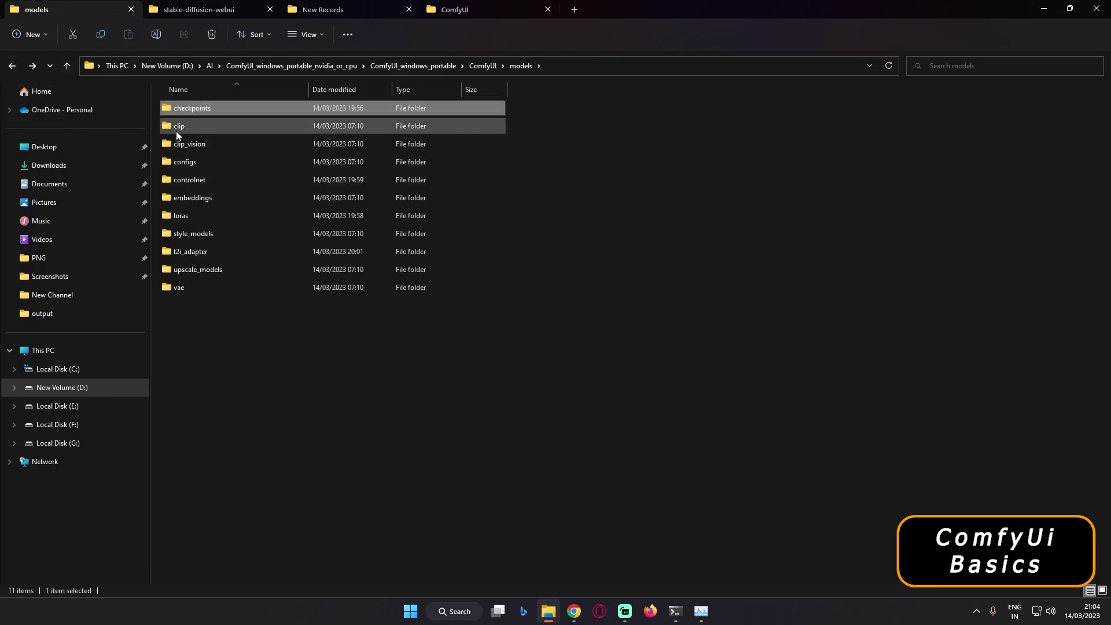
- Inspect the controlnet, loras and t2i_adapter folders, returning to models after each
double_click(192, 179)
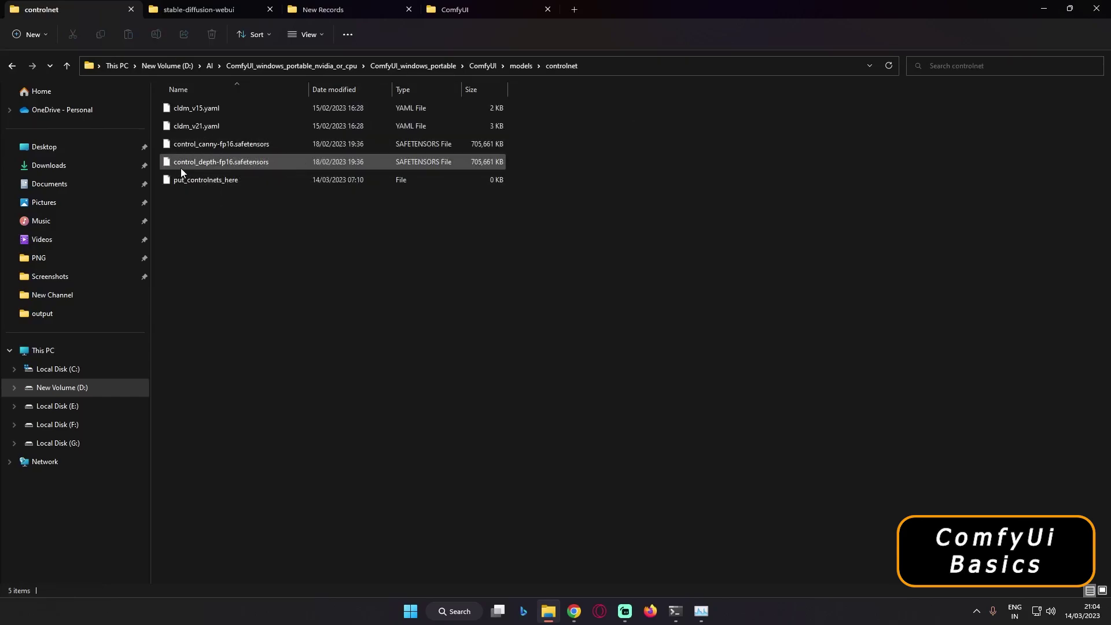
key("alt+Left")
left_click(177, 198)
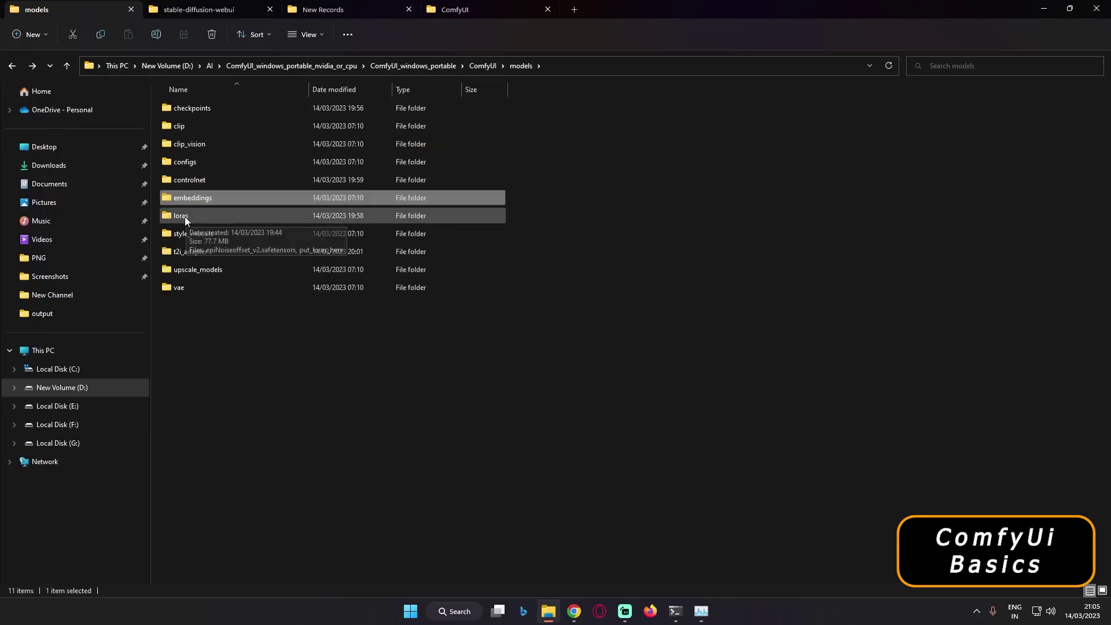
double_click(179, 217)
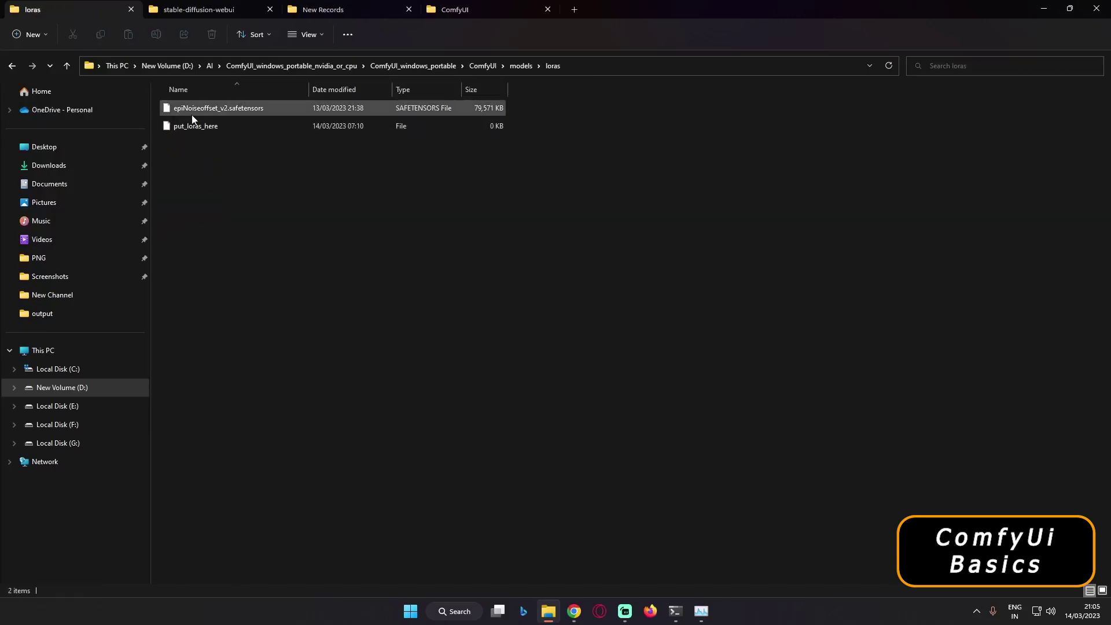
key("alt+Left")
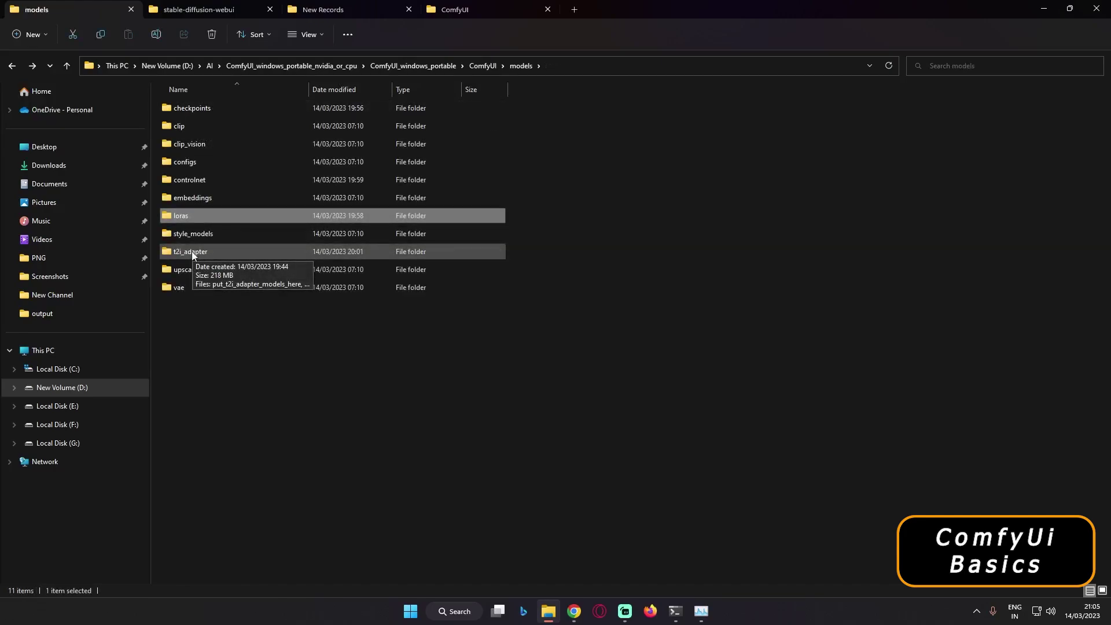
double_click(191, 252)
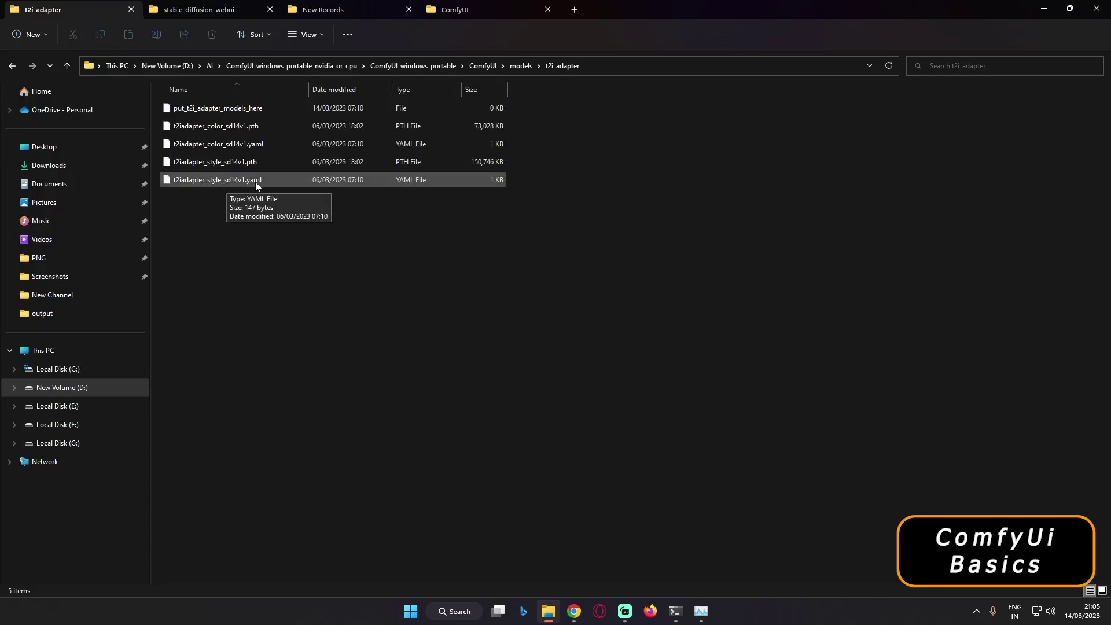
key("alt+Left")
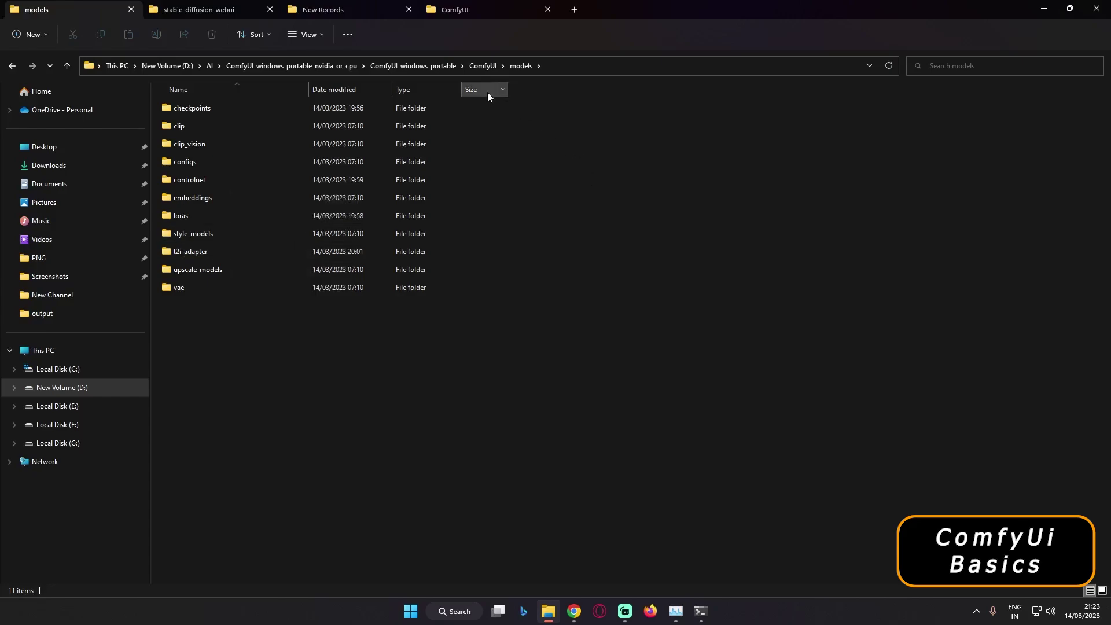
- Launch ComfyUI with run_nvidia_gpu.bat from the ComfyUI_windows_portable folder
left_click(388, 65)
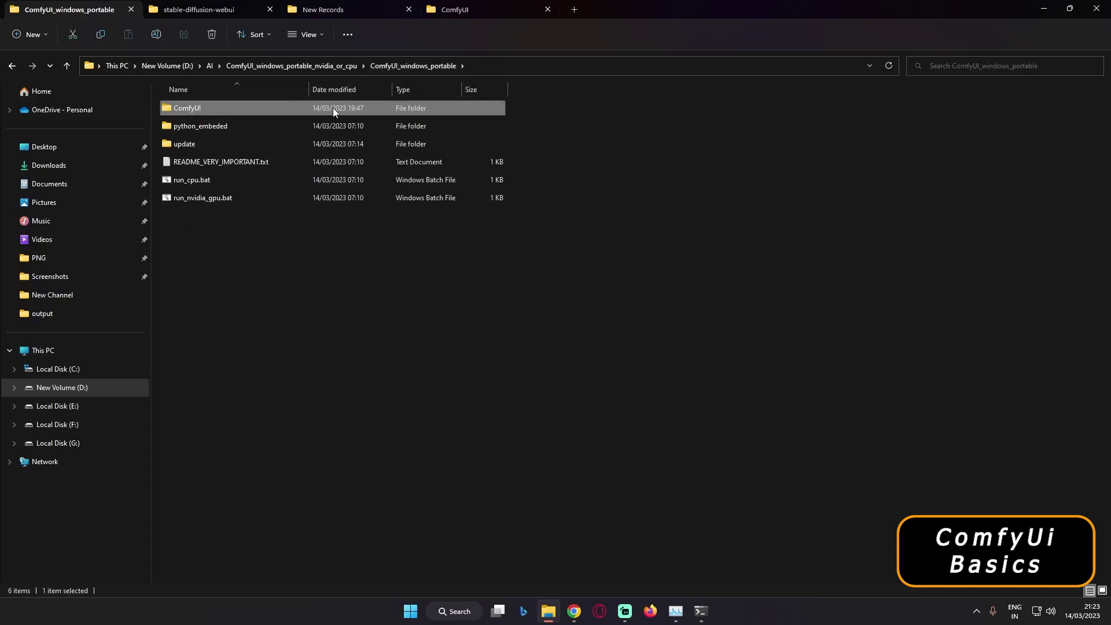
left_click(228, 228)
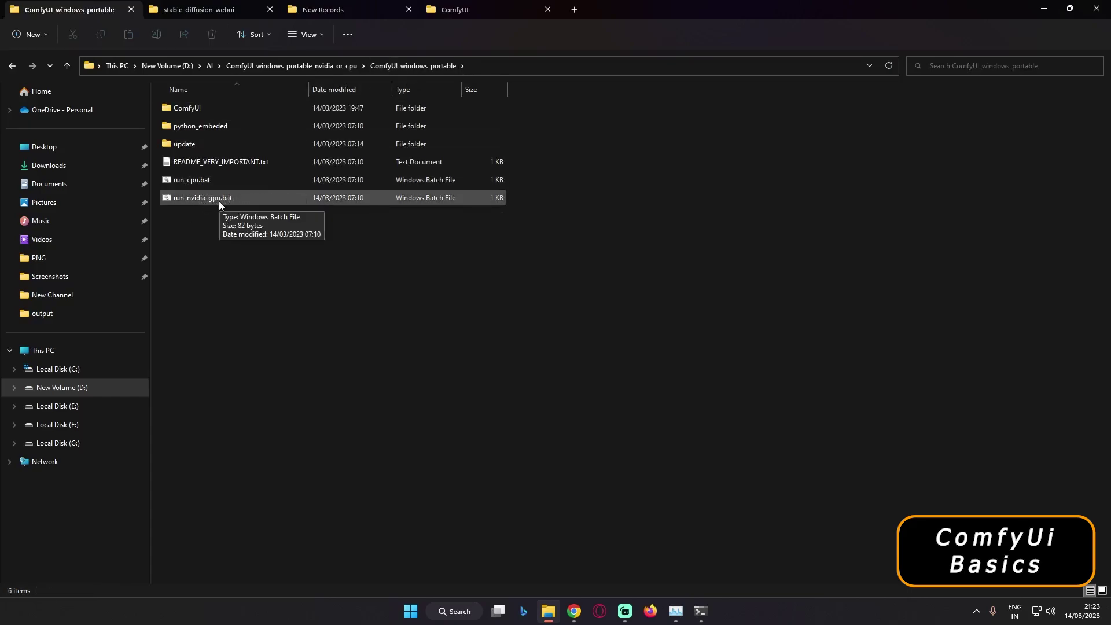
double_click(199, 199)
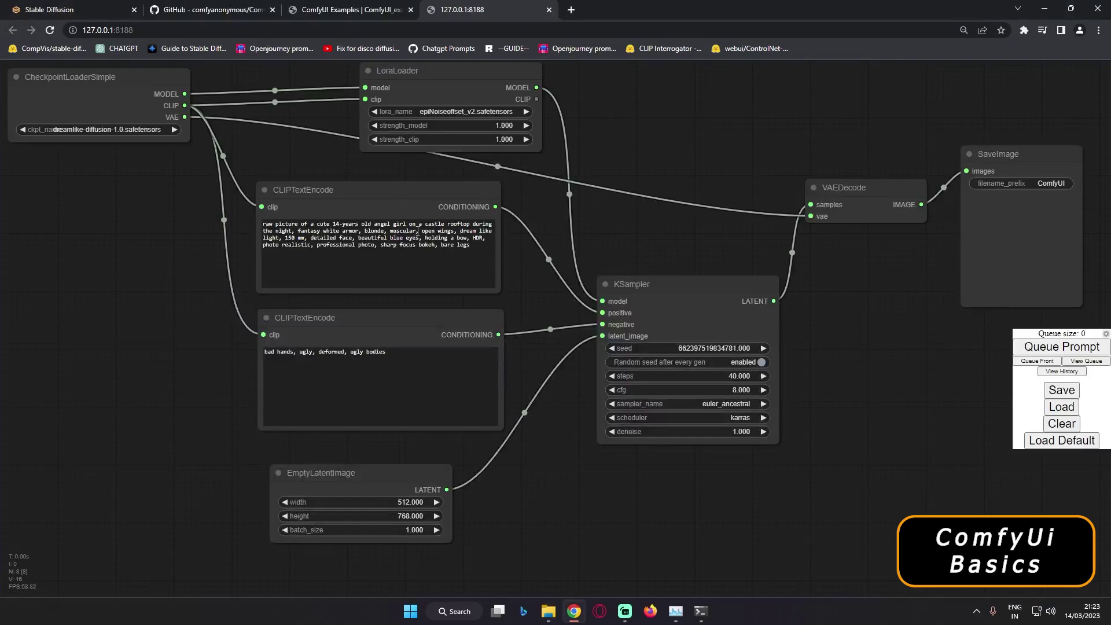
- Move the 127.0.0.1:8188 ComfyUI tab to the far left and return to its LoRA graph
scroll(411, 198, "down", 2)
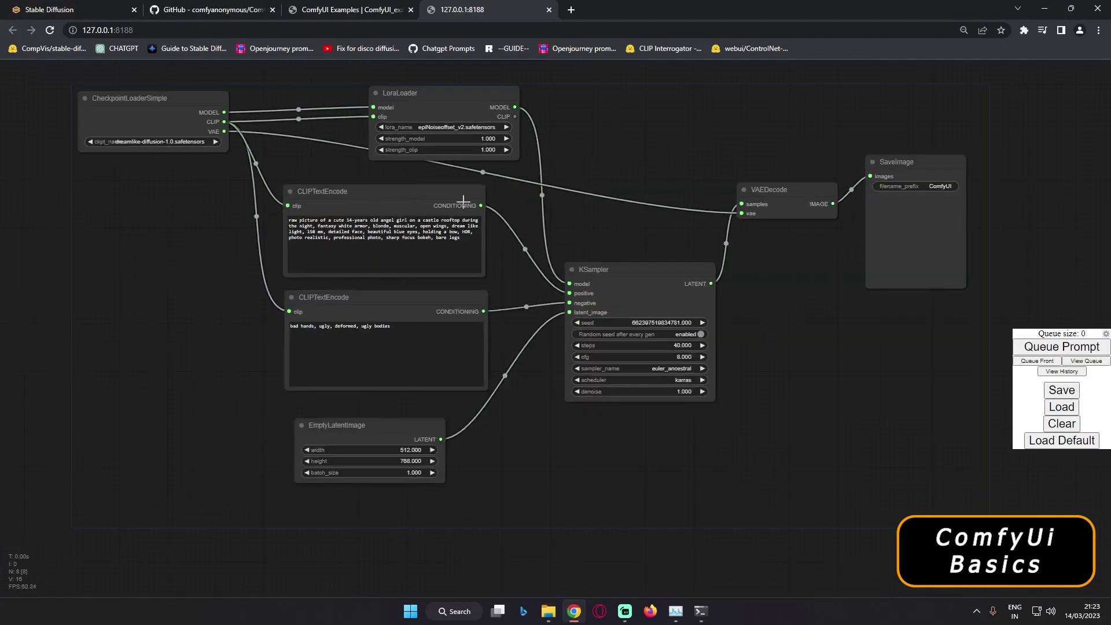
scroll(482, 237, "up", 2)
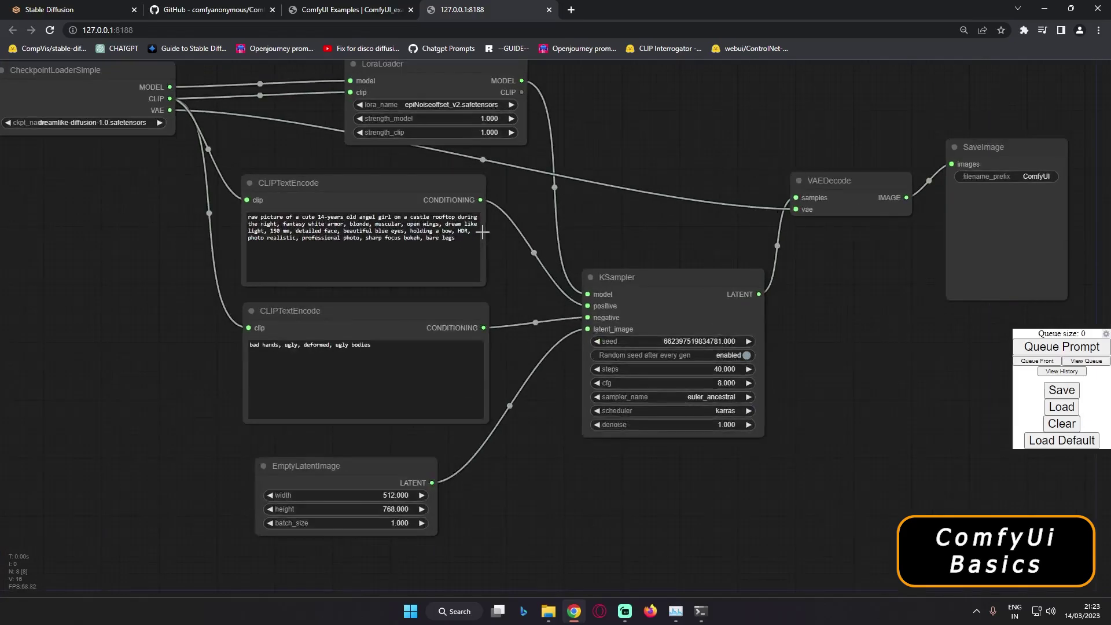
scroll(482, 232, "down", 1)
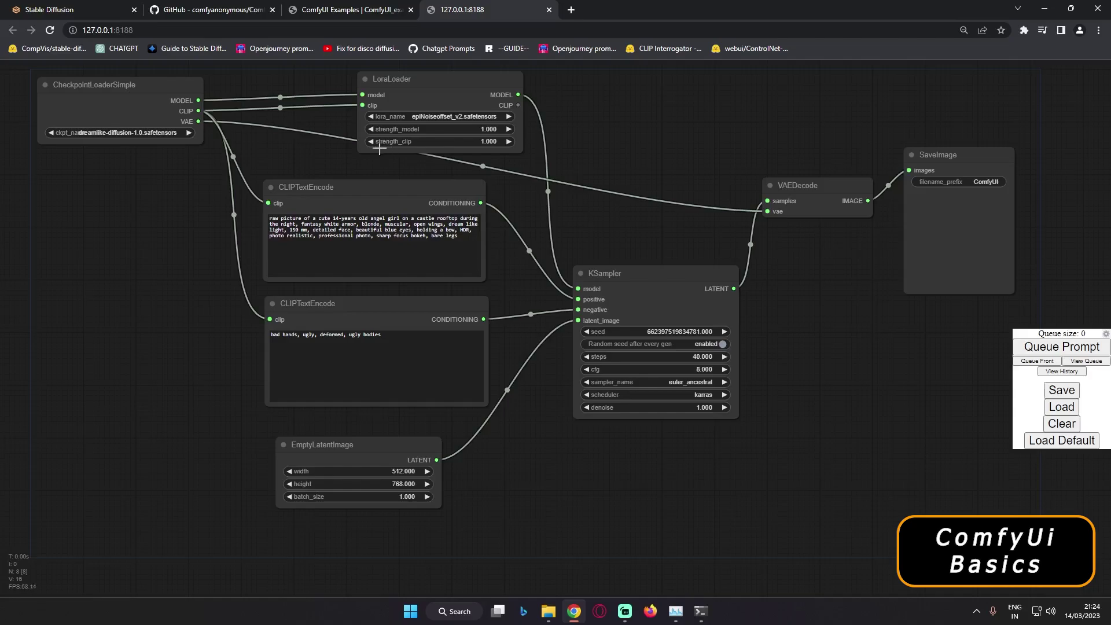
left_click_drag(469, 6, 69, 9)
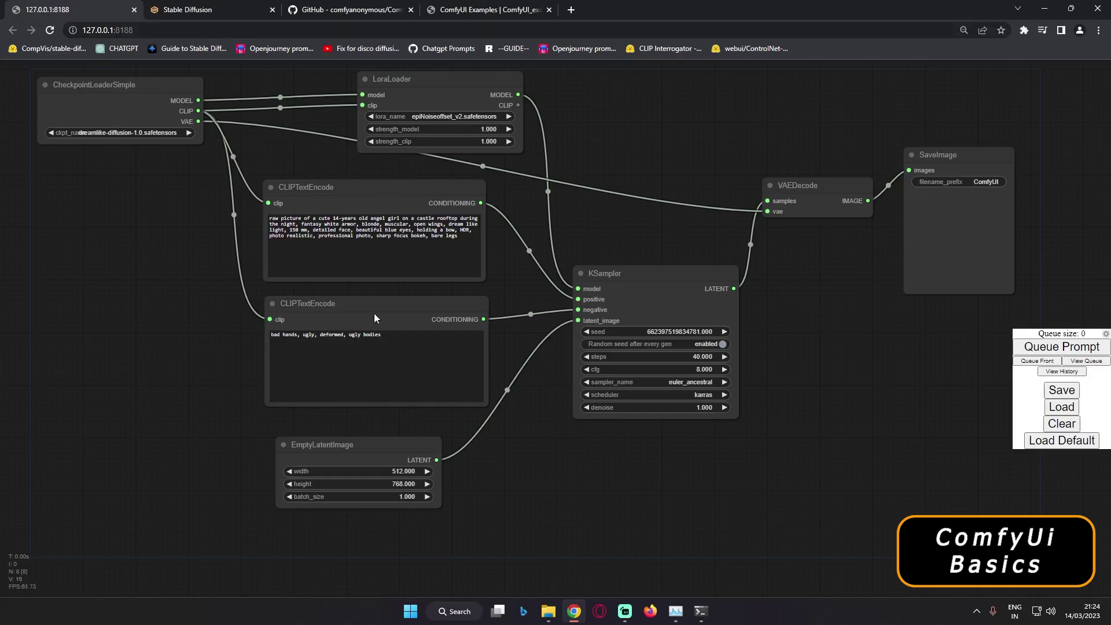
key("ctrl+Tab")
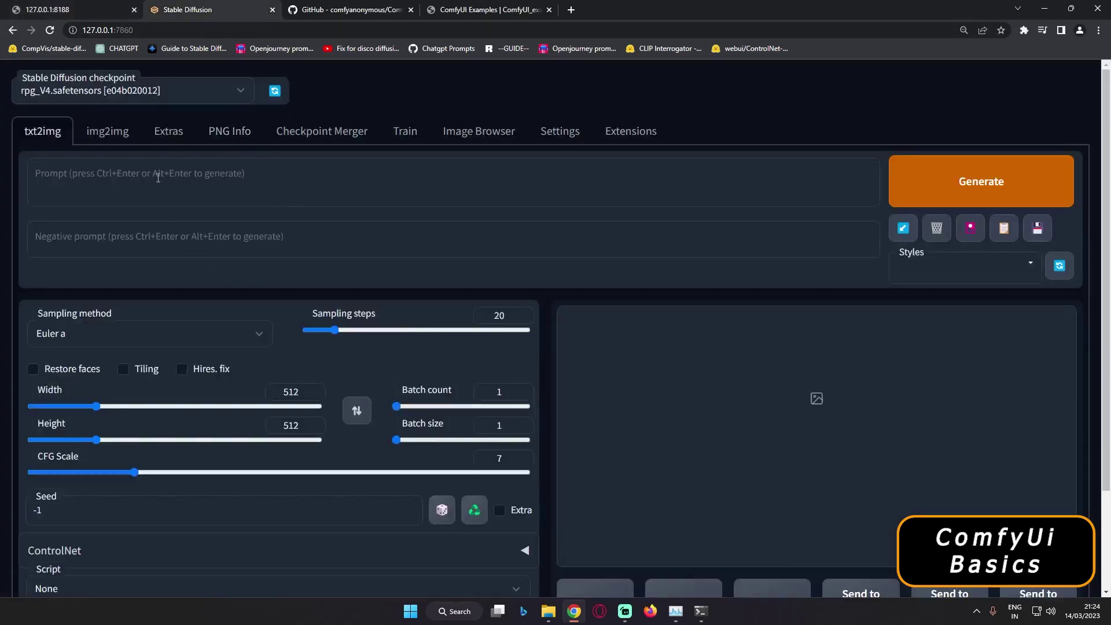
left_click(65, 6)
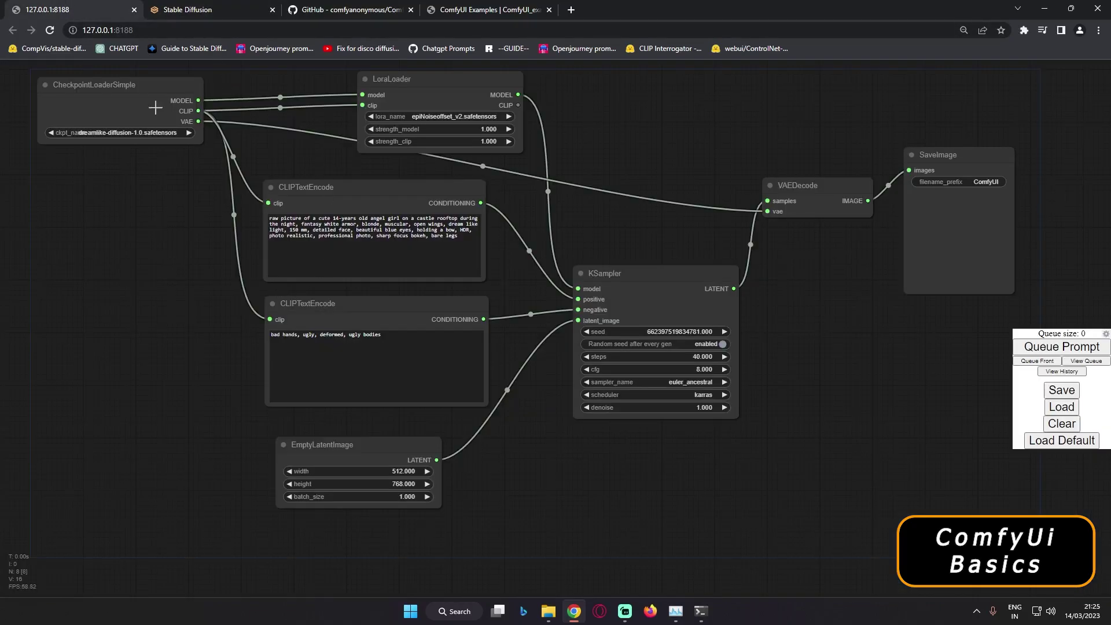
scroll(123, 104, "up", 4)
scroll(287, 183, "down", 5)
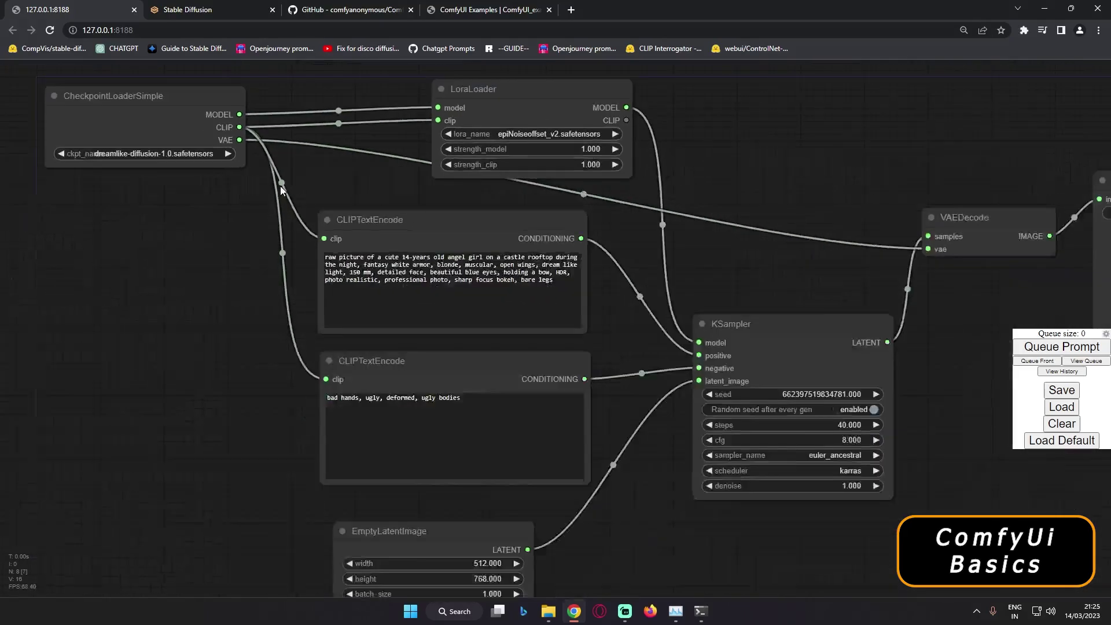
scroll(278, 186, "up", 5)
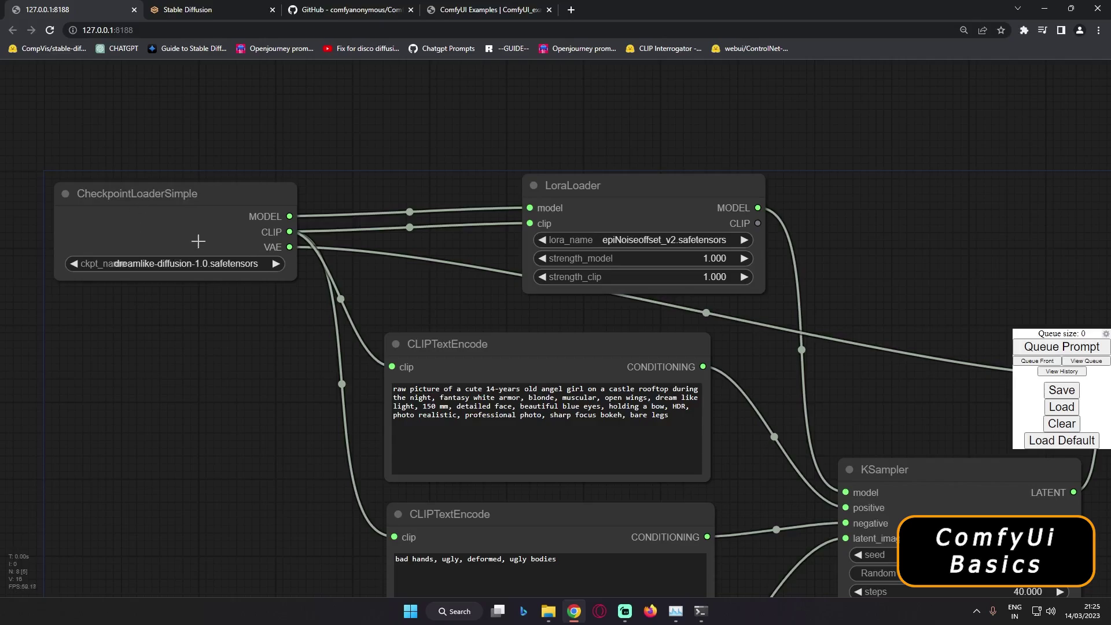
left_click(197, 265)
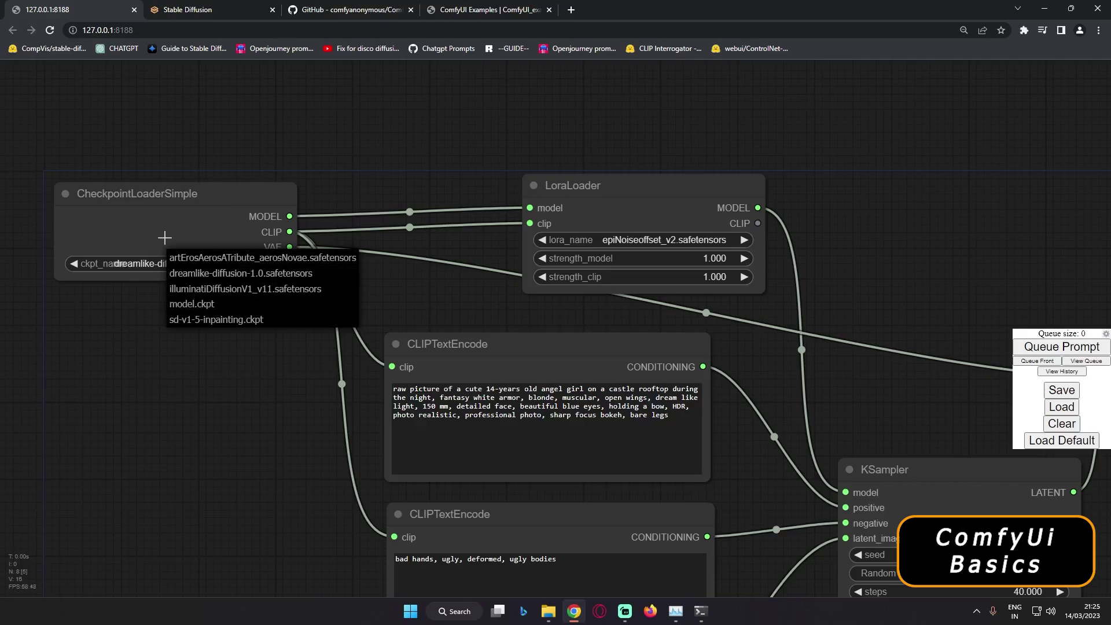
left_click(146, 234)
left_click(185, 10)
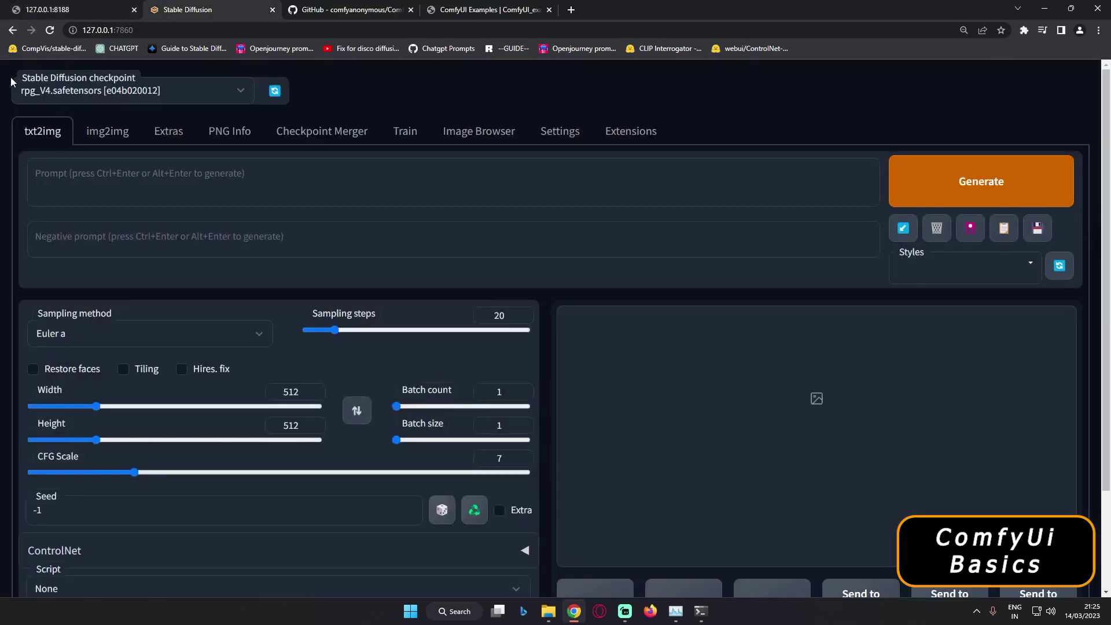
left_click(219, 96)
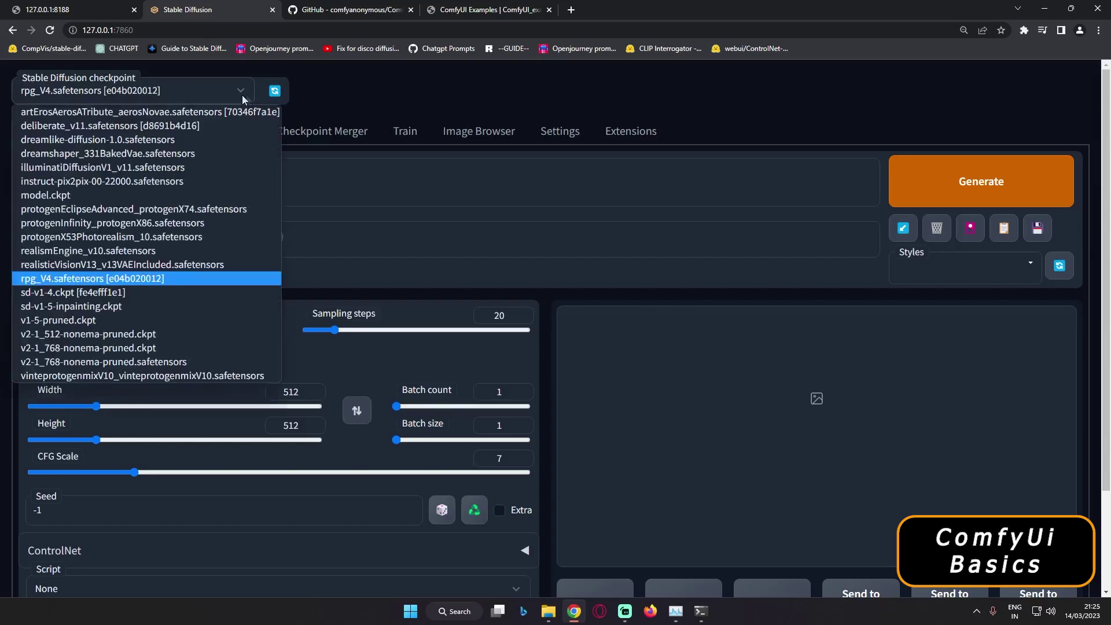
left_click(367, 105)
key("ctrl+1")
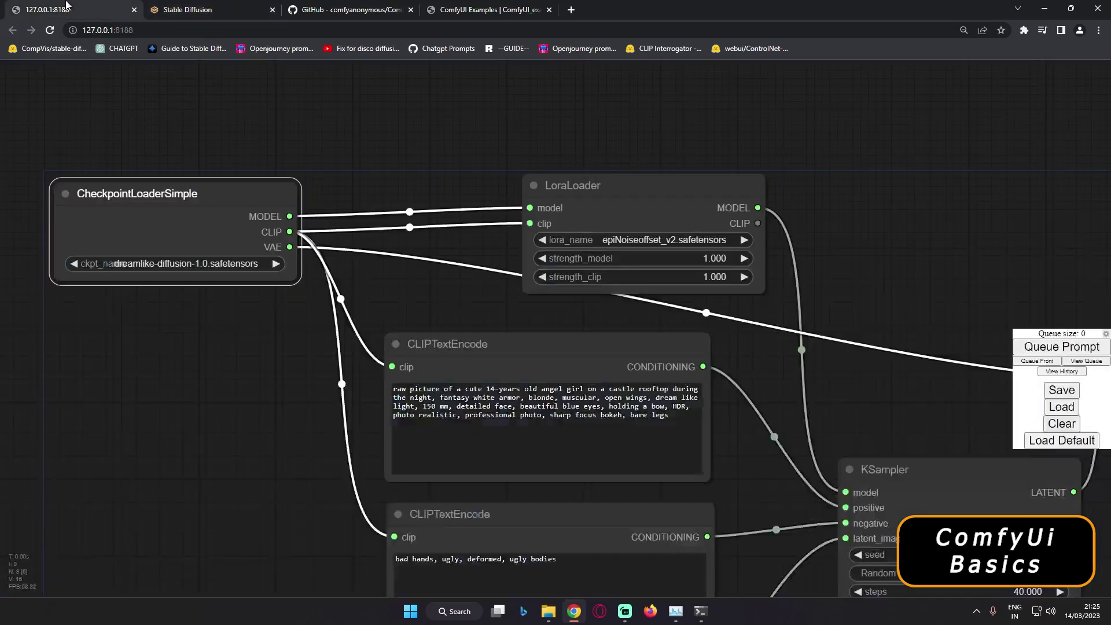
scroll(266, 314, "down", 3)
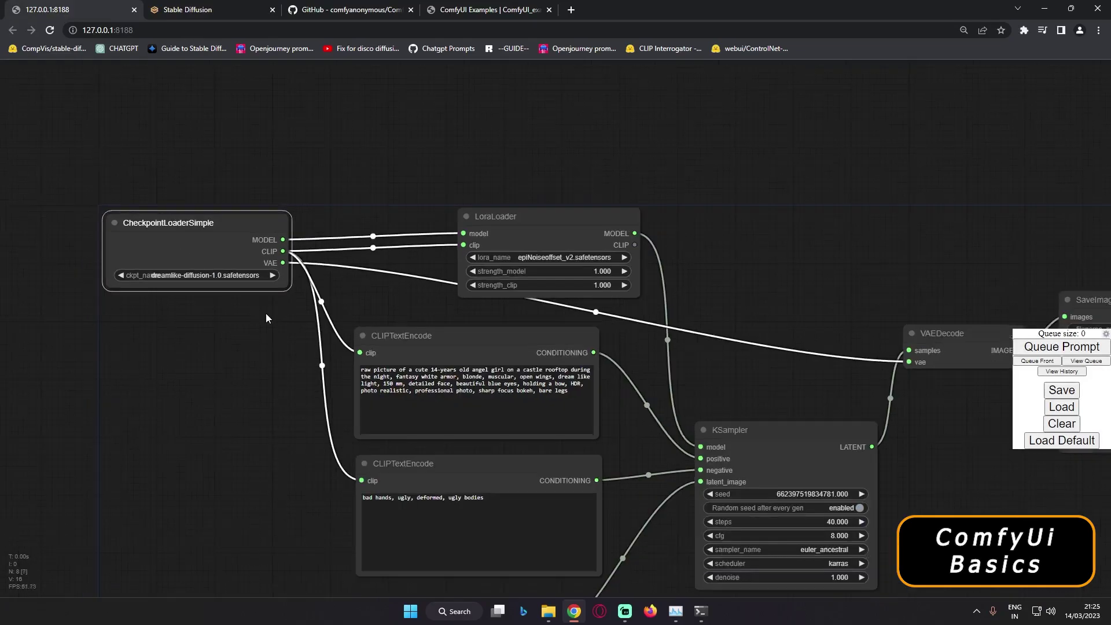
left_click_drag(429, 301, 356, 249)
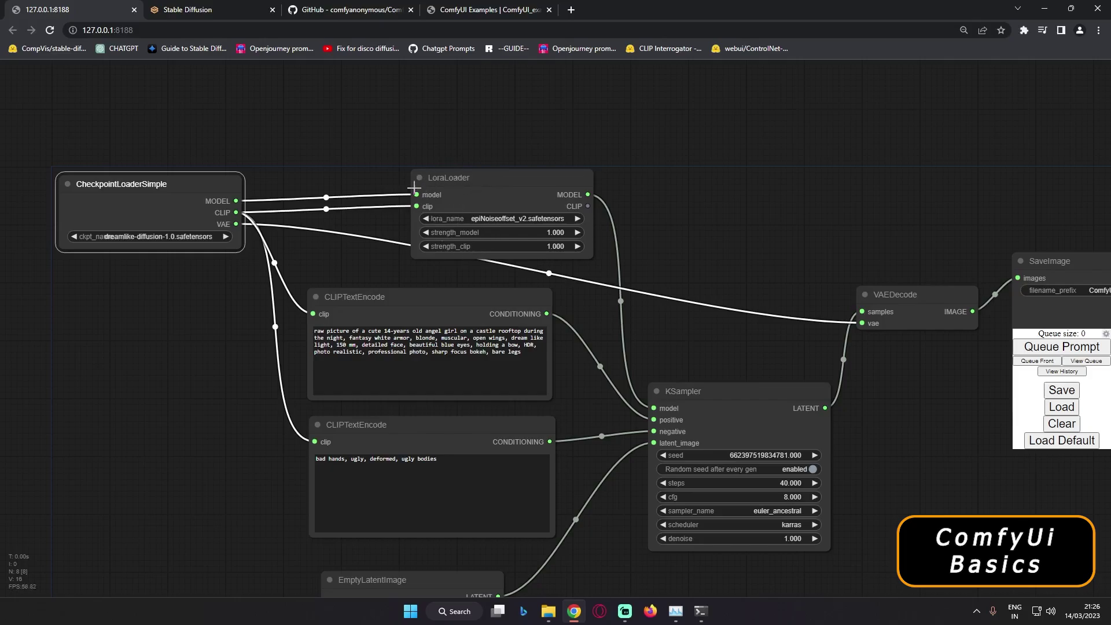
left_click_drag(315, 256, 318, 209)
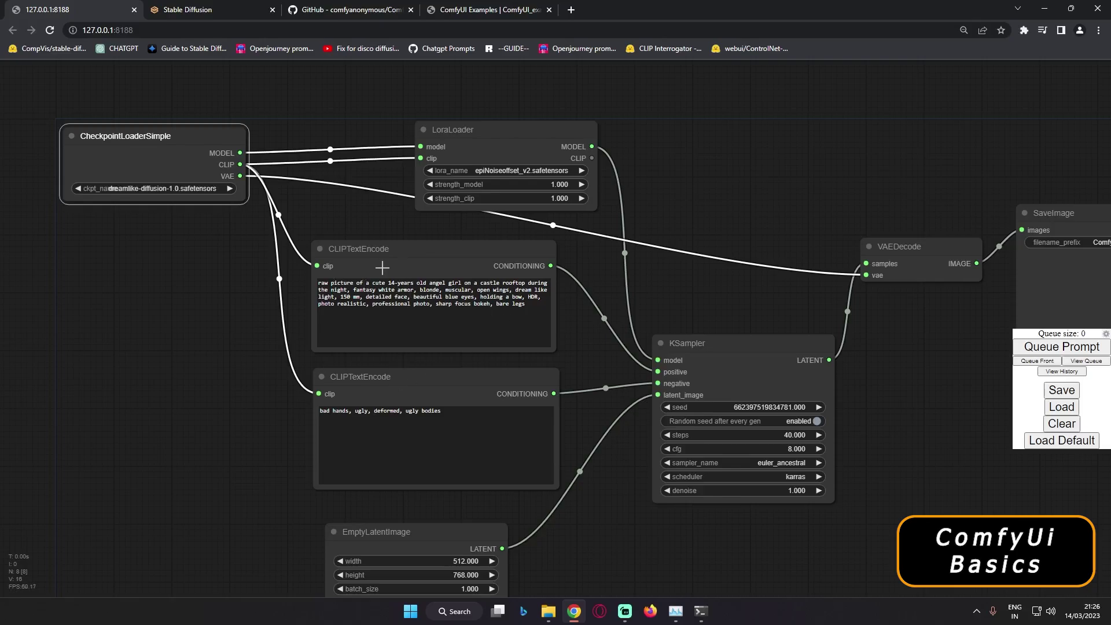
left_click_drag(320, 283, 420, 317)
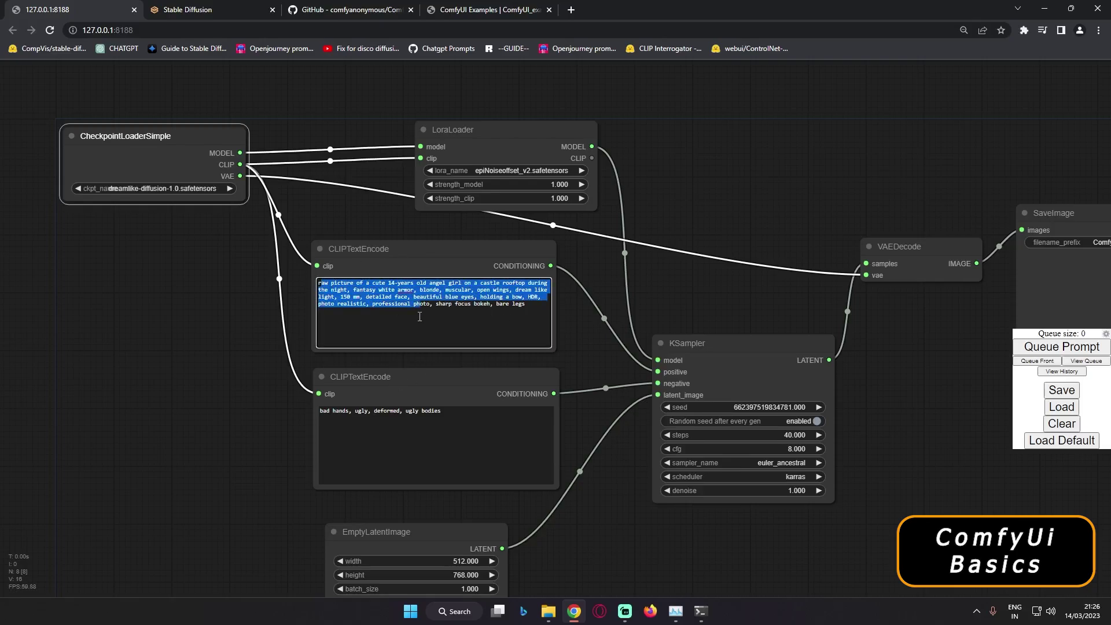
left_click(533, 271)
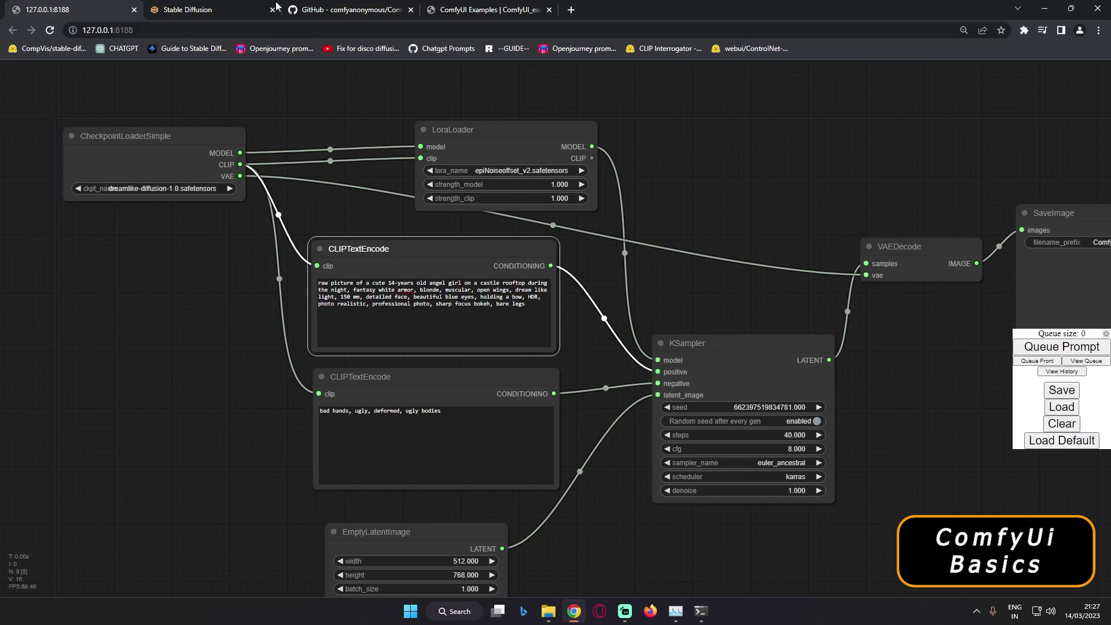
left_click(226, 17)
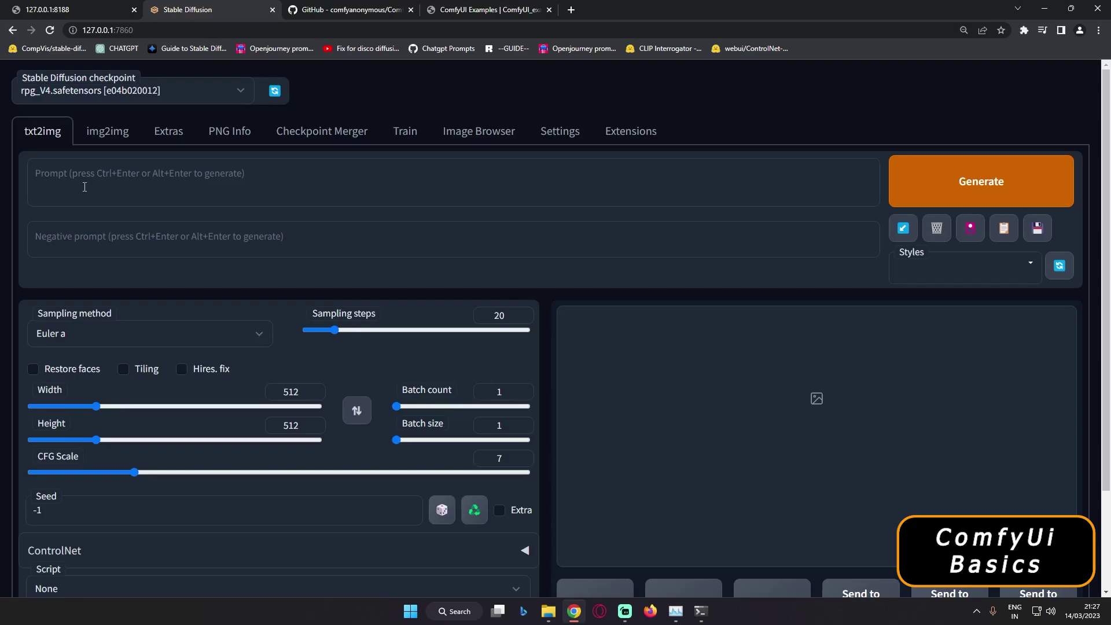
left_click(92, 237)
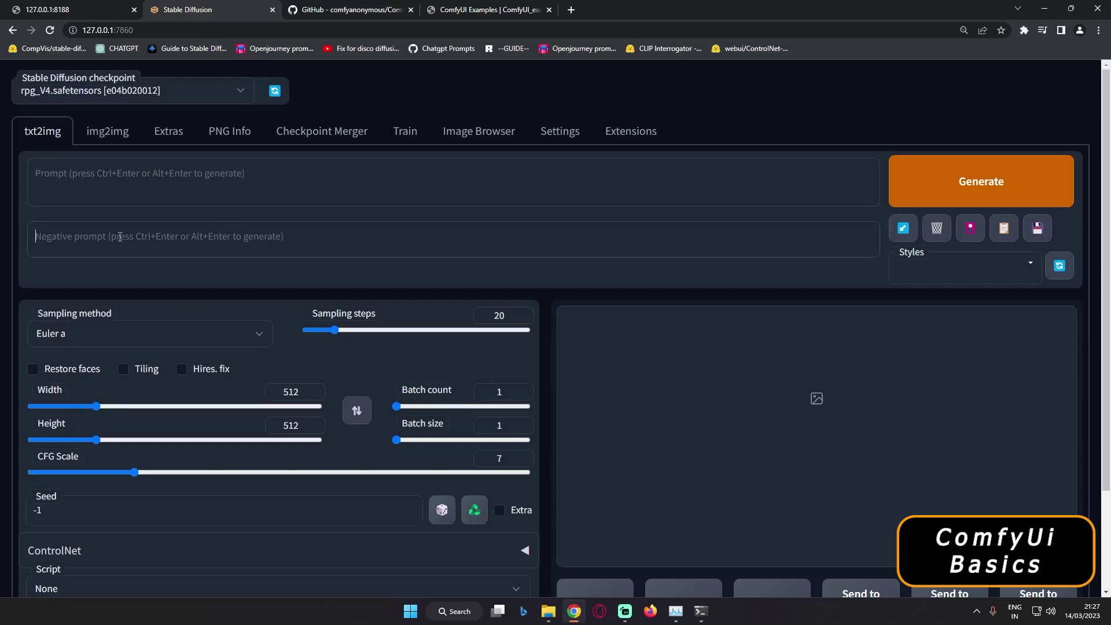
left_click(81, 10)
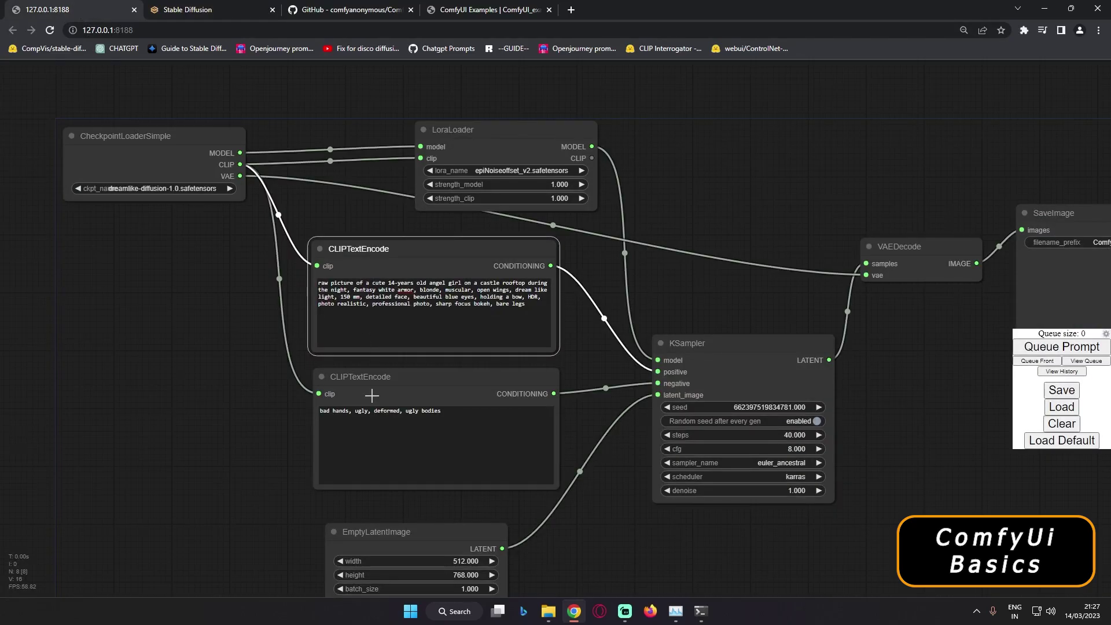
scroll(372, 395, "down", 1)
left_click_drag(277, 452, 254, 387)
scroll(344, 442, "up", 4)
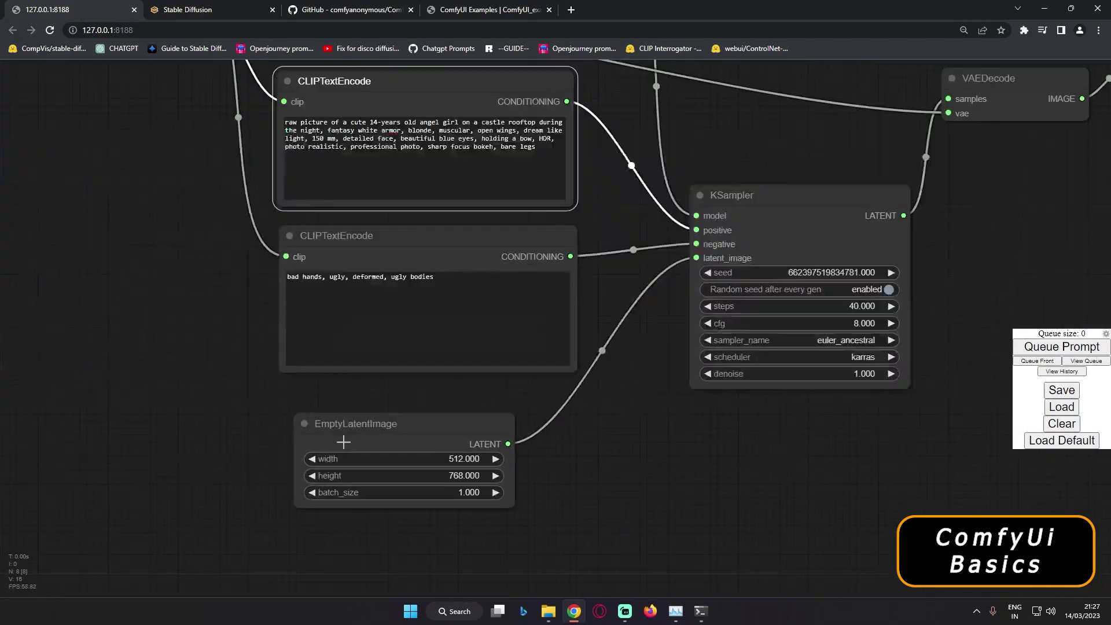
scroll(343, 442, "down", 2)
scroll(290, 405, "up", 3)
scroll(287, 397, "down", 1)
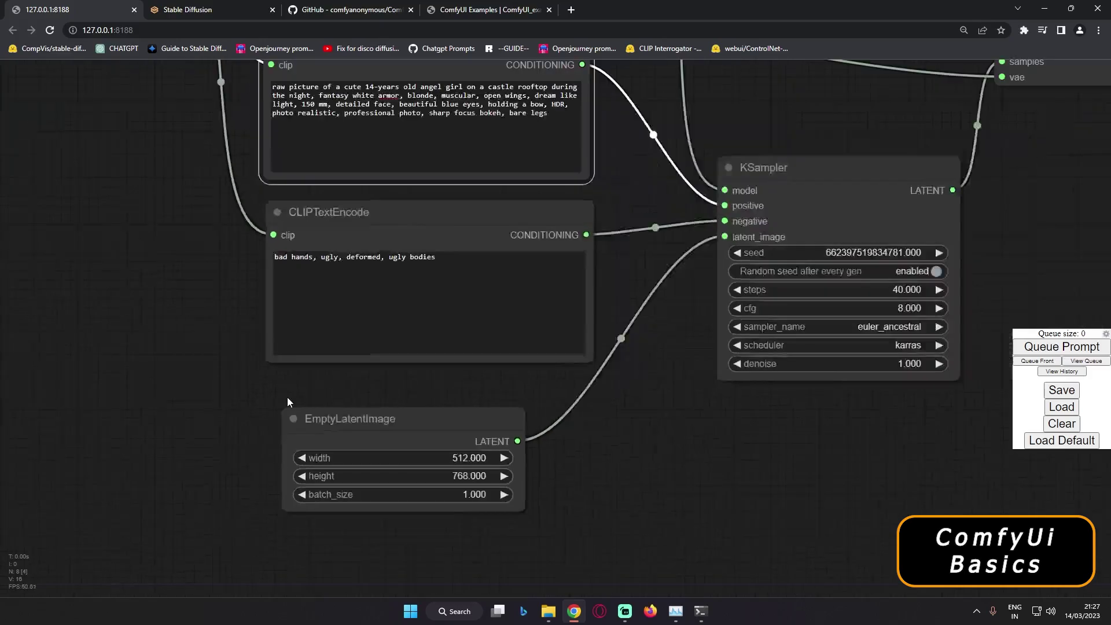
scroll(287, 397, "down", 2)
scroll(287, 397, "up", 1)
scroll(287, 397, "down", 1)
scroll(260, 443, "up", 2)
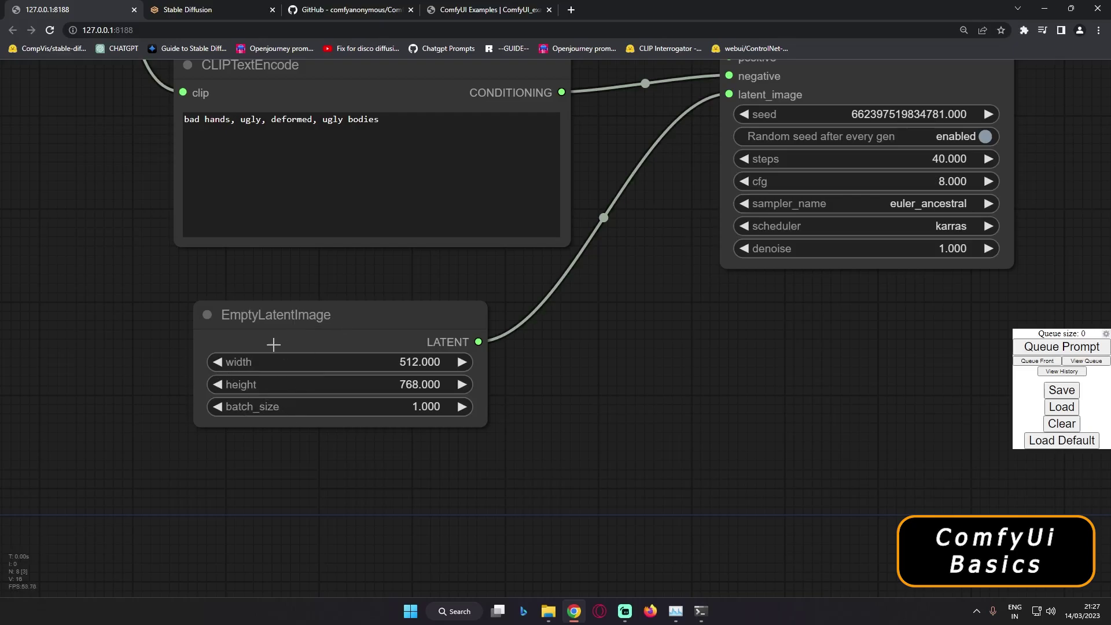
left_click(210, 6)
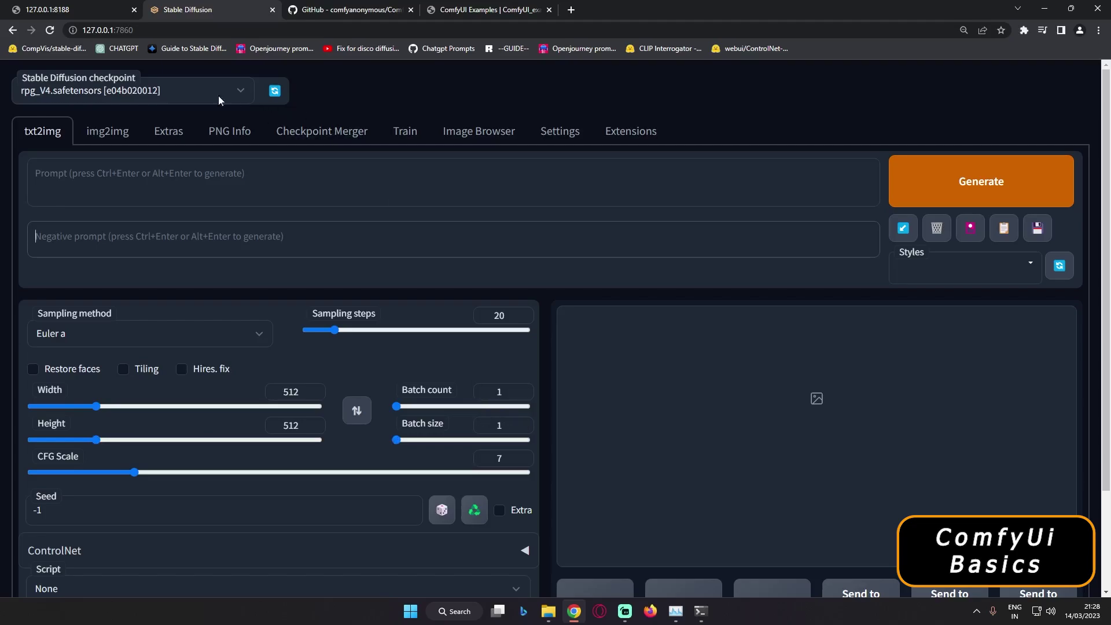
left_click(75, 10)
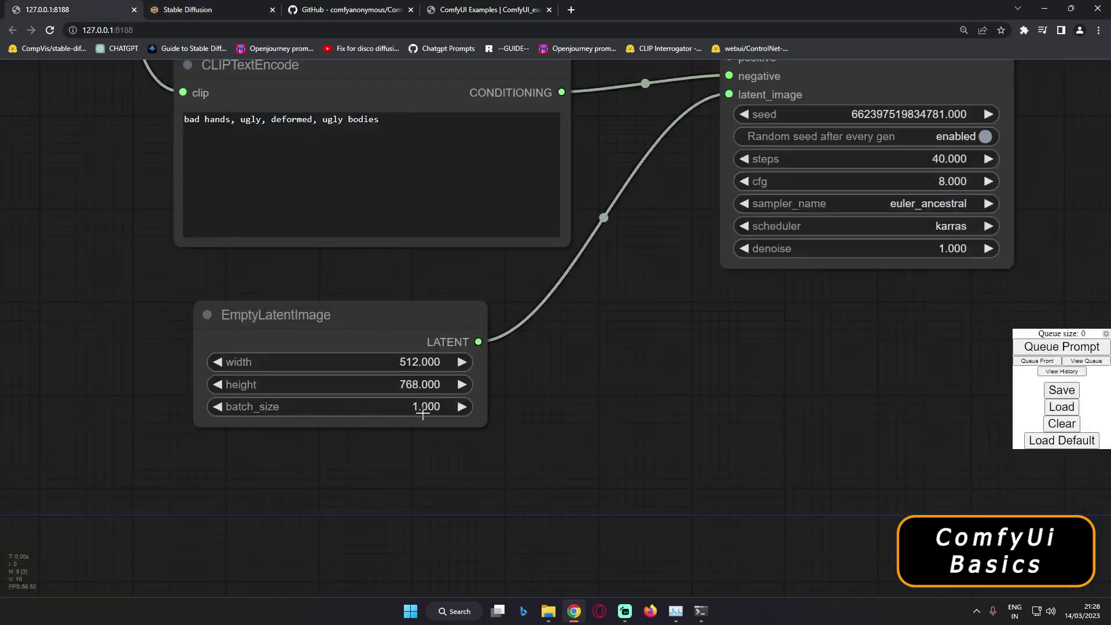
scroll(423, 413, "down", 4)
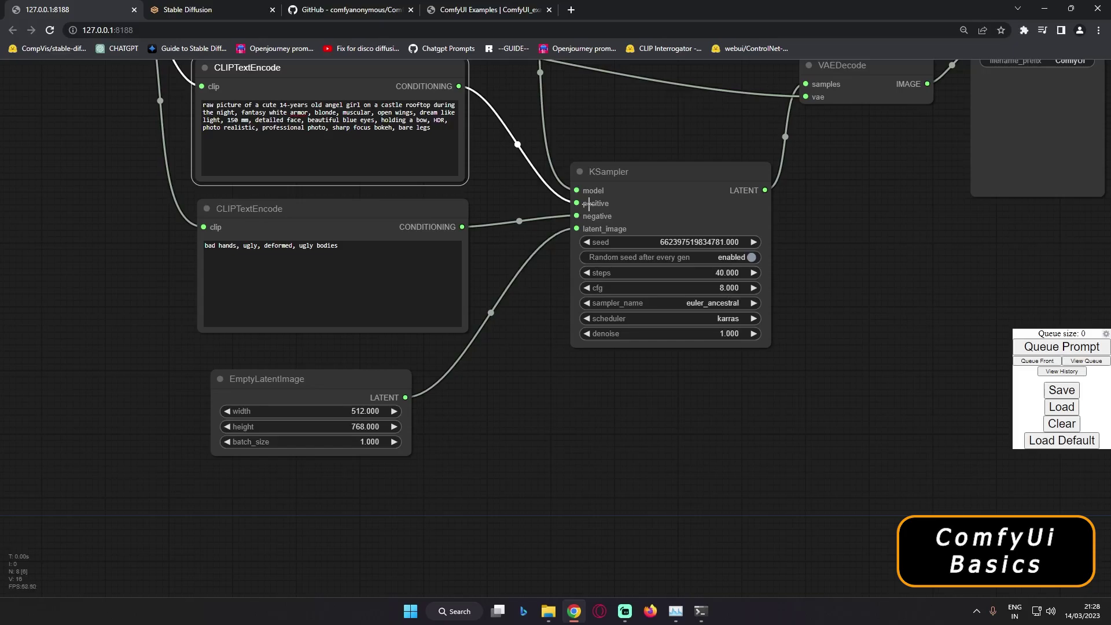
scroll(248, 196, "up", 1)
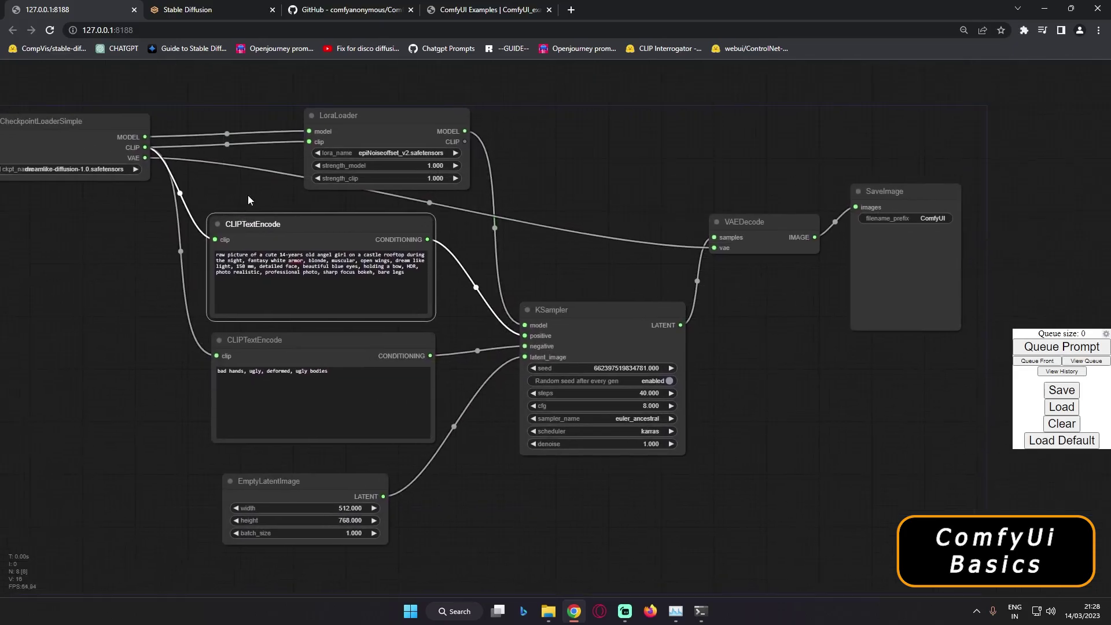
- Nudge the EmptyLatentImage node up slightly and zoom in on the KSampler node
left_click_drag(248, 196, 270, 196)
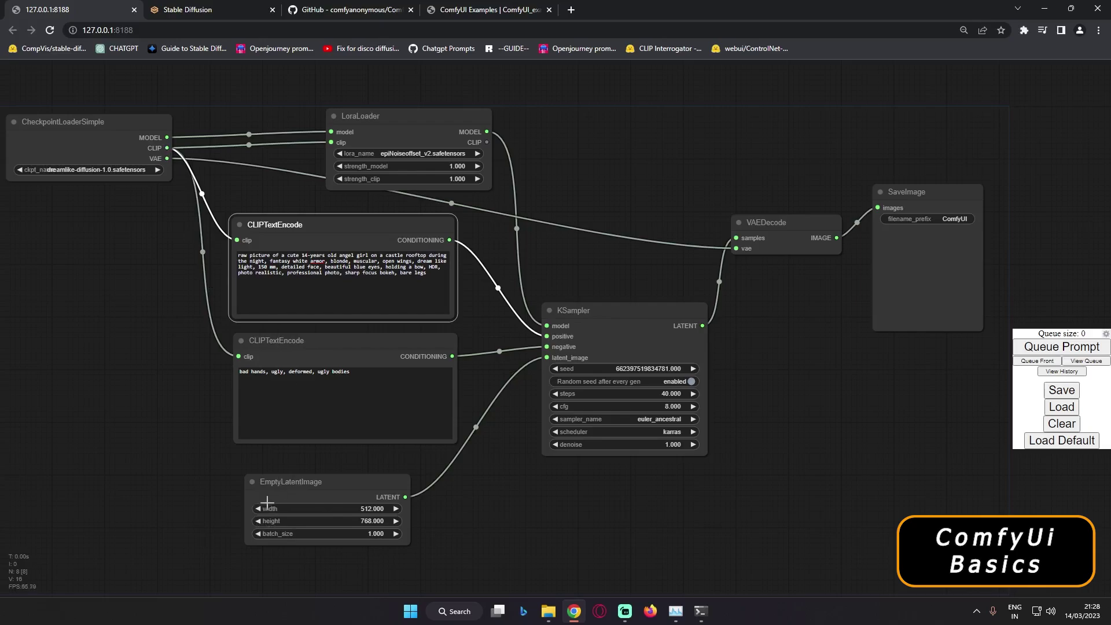
left_click_drag(357, 267, 301, 255)
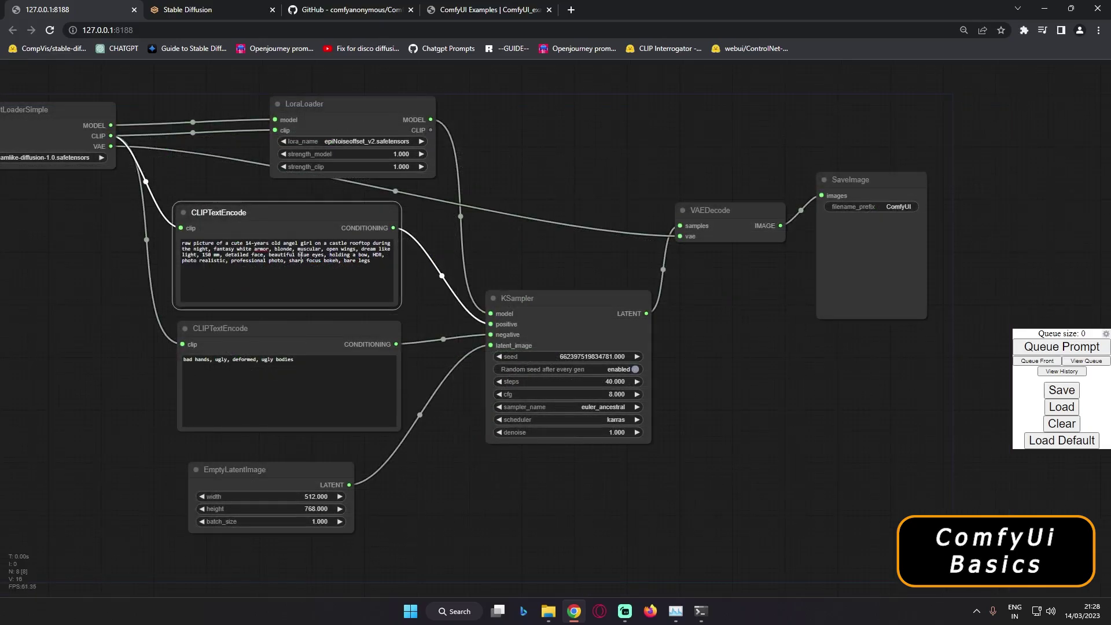
left_click_drag(243, 476, 243, 460)
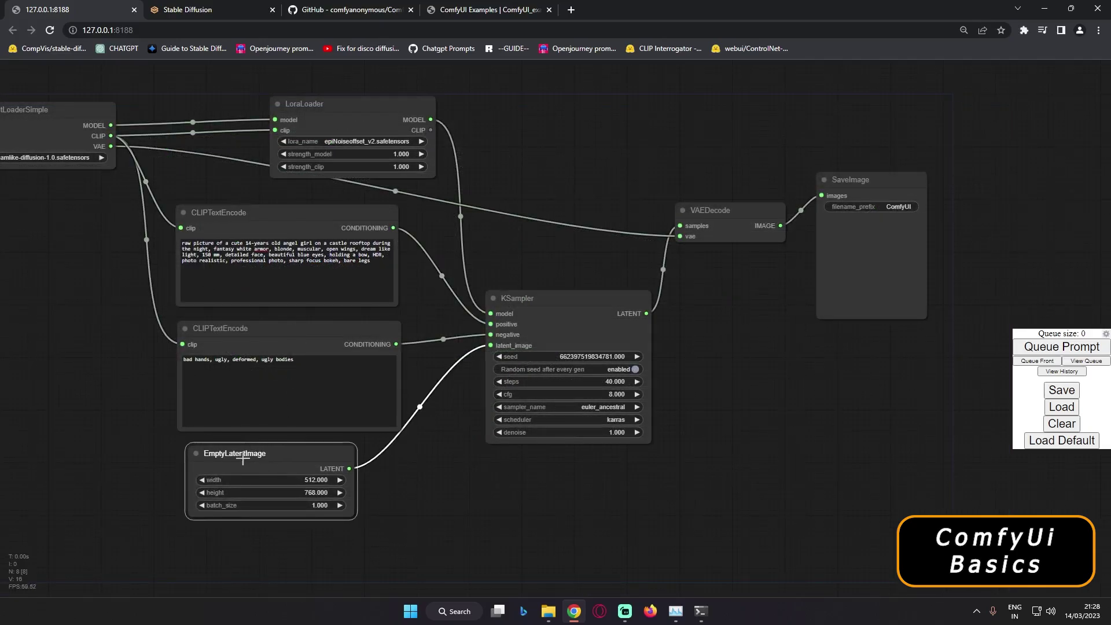
left_click_drag(493, 490, 430, 500)
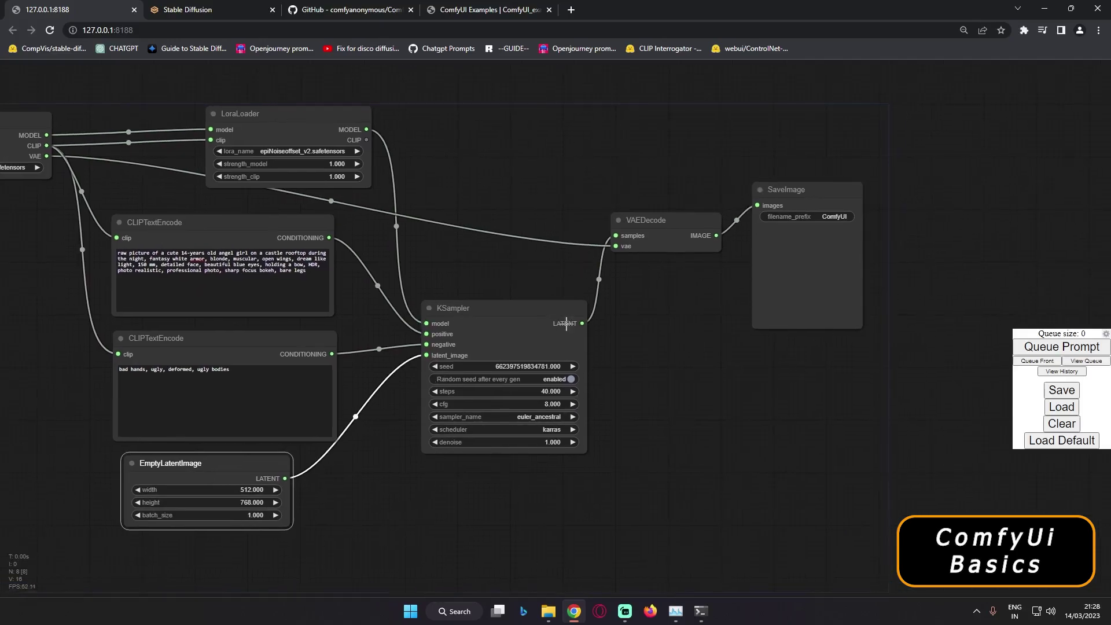
scroll(585, 338, "up", 5)
left_click_drag(657, 373, 653, 372)
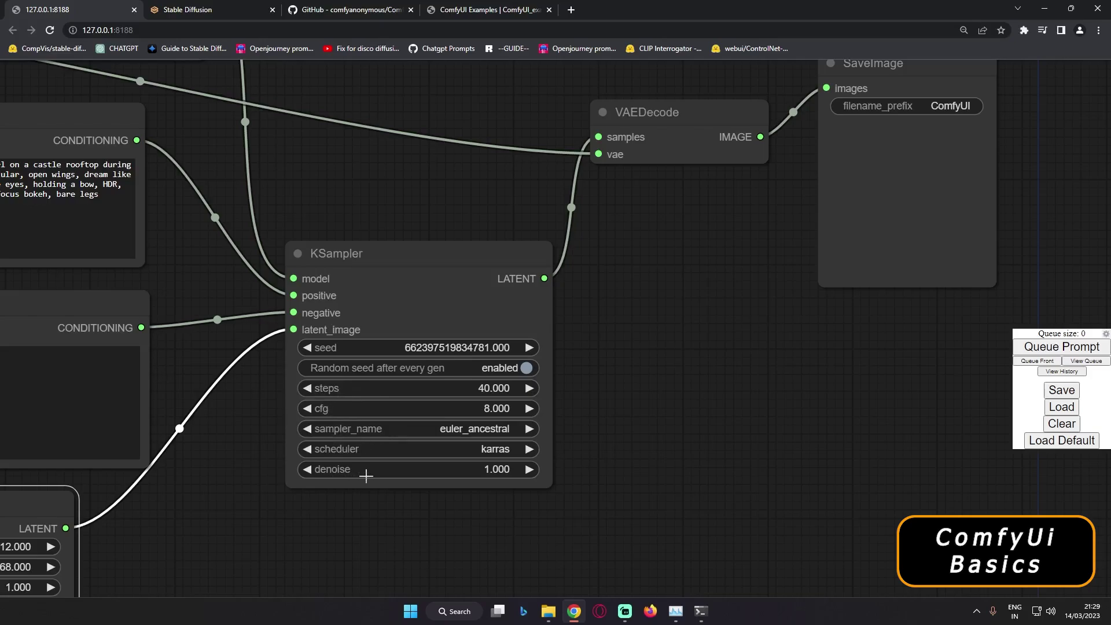
left_click(189, 13)
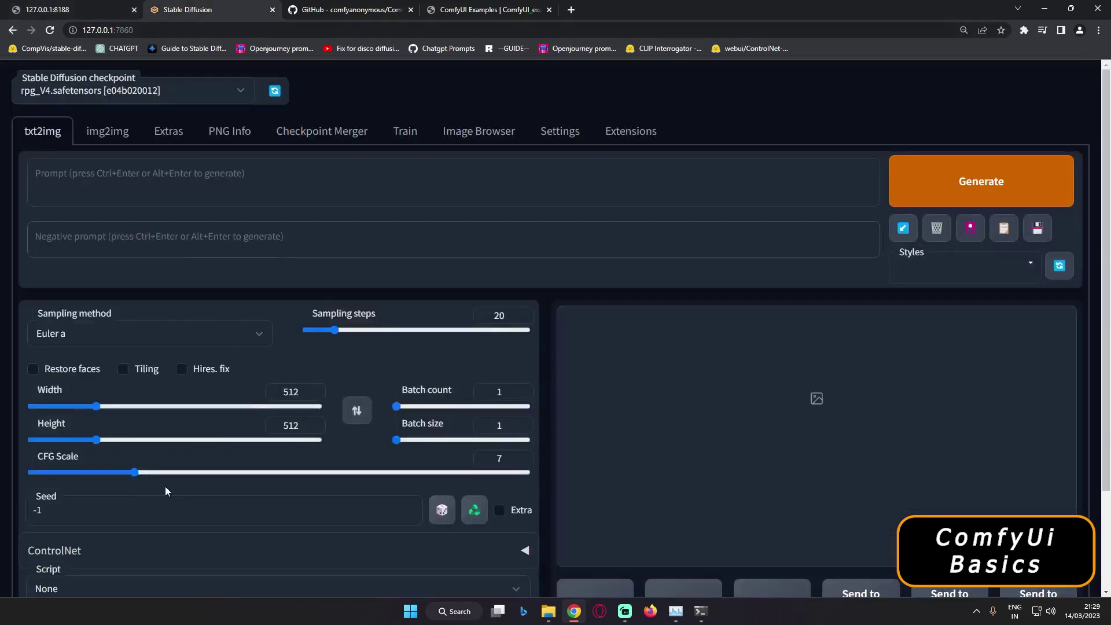
left_click_drag(165, 486, 188, 444)
left_click(48, 512)
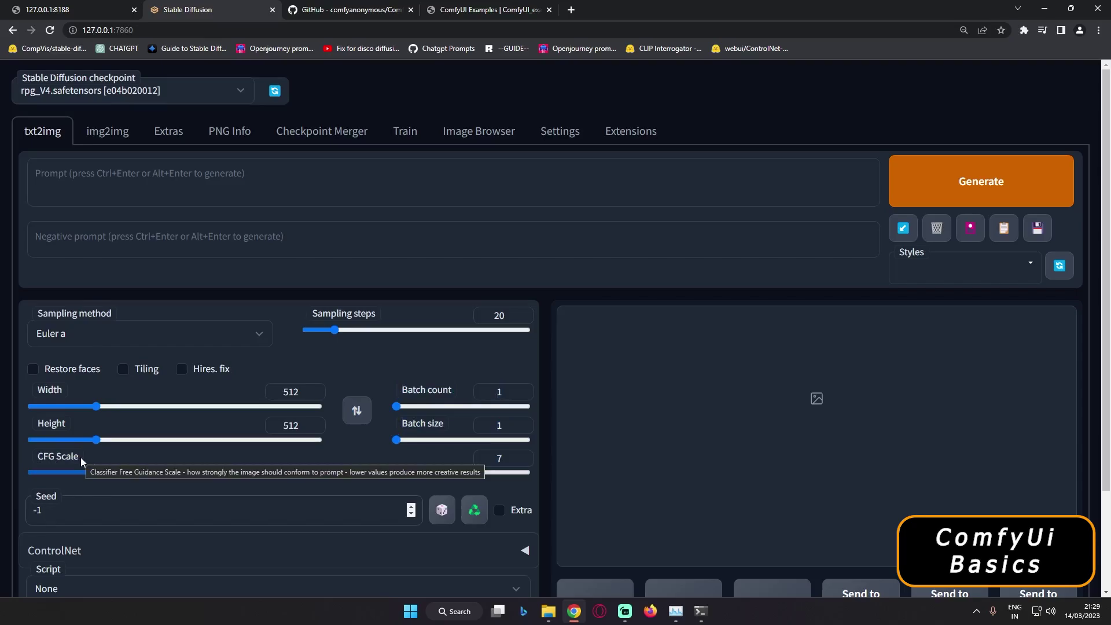
scroll(198, 296, "down", 1)
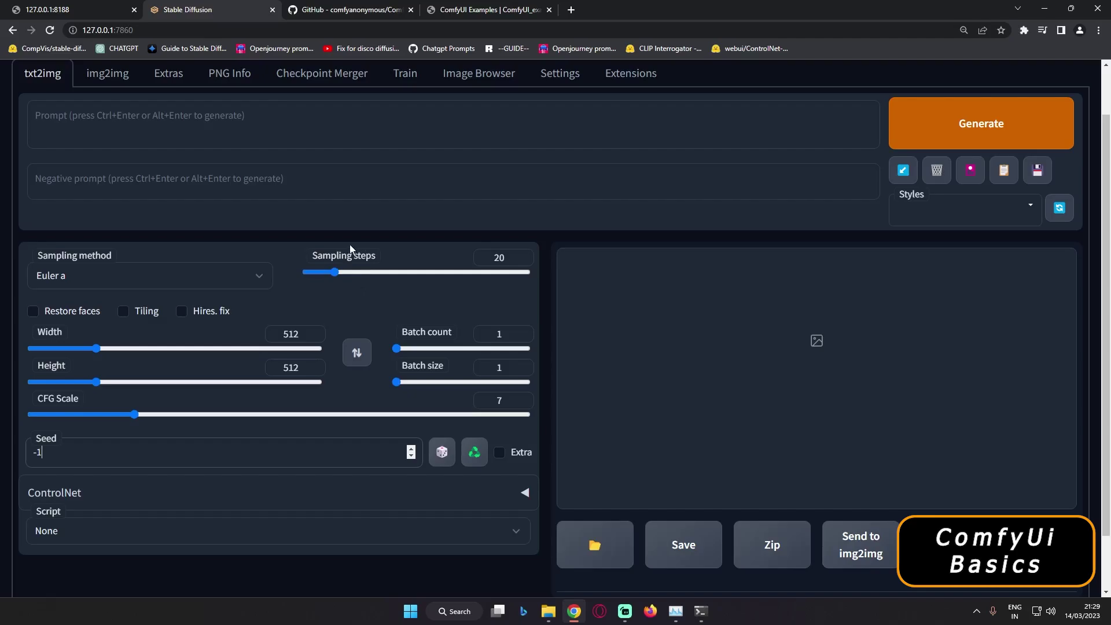
left_click(98, 10)
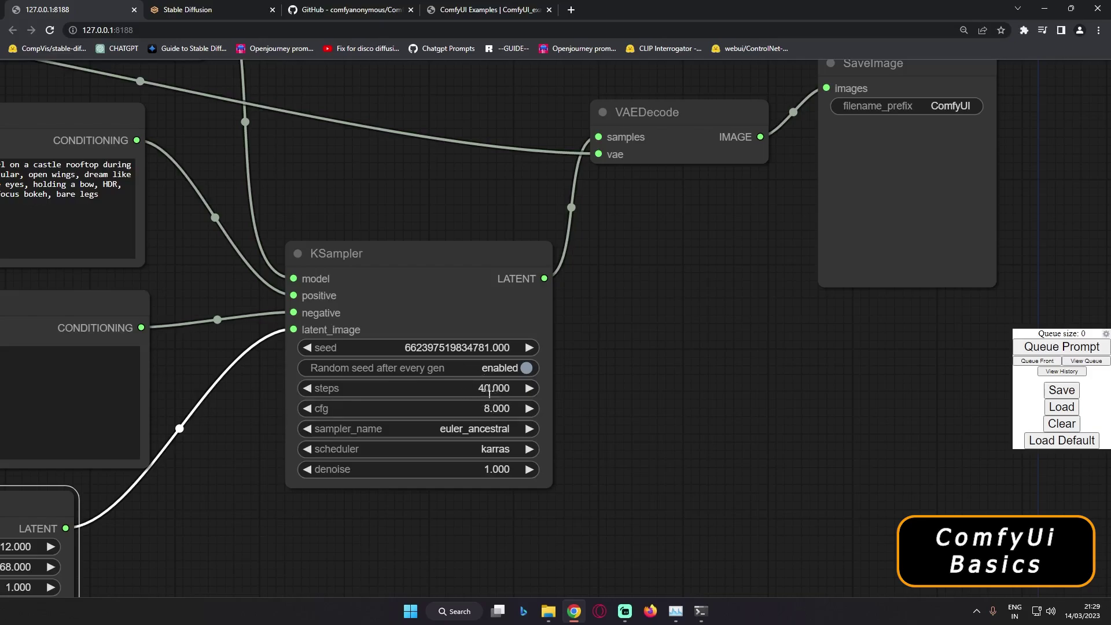
- Browse the sampler list keeping euler_ancestral, then show the scheduler choices starting with karras
left_click(486, 429)
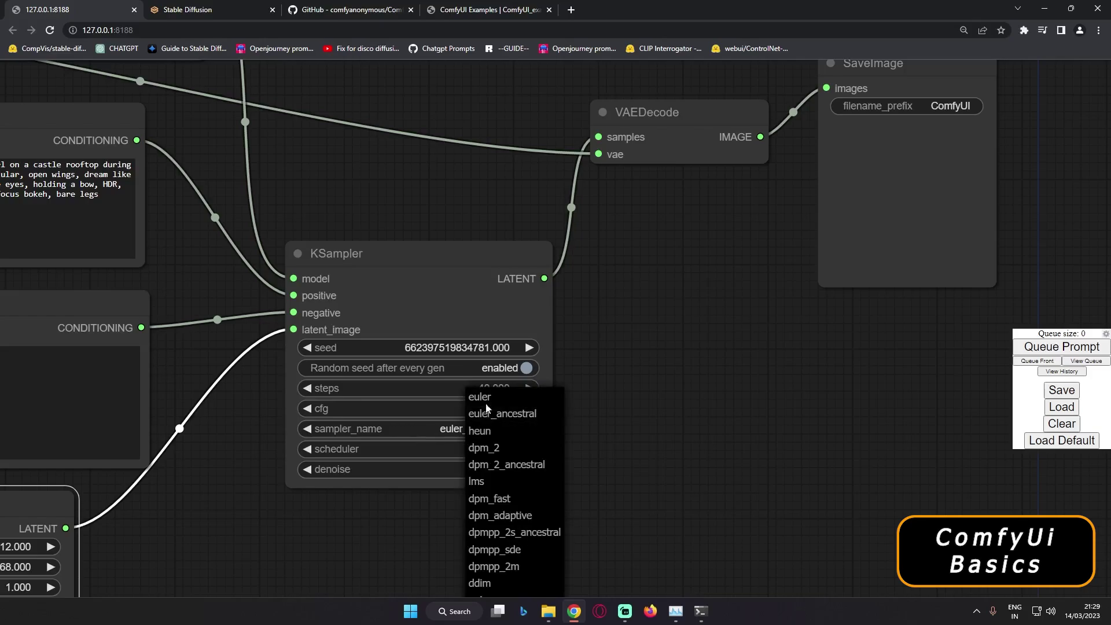
scroll(489, 422, "down", 1)
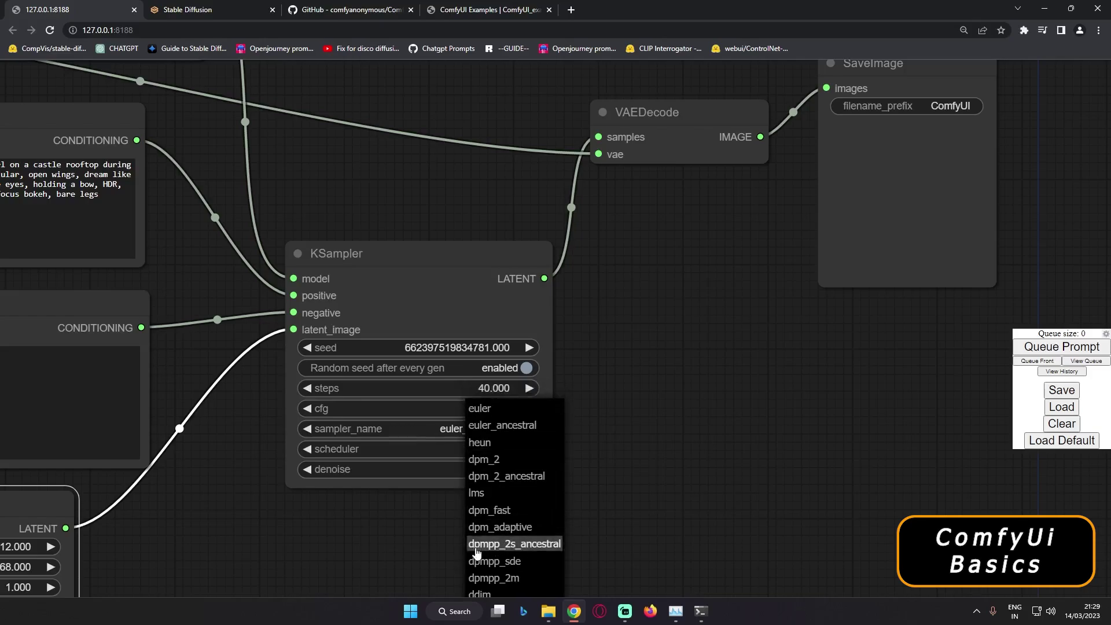
scroll(495, 532, "down", 2)
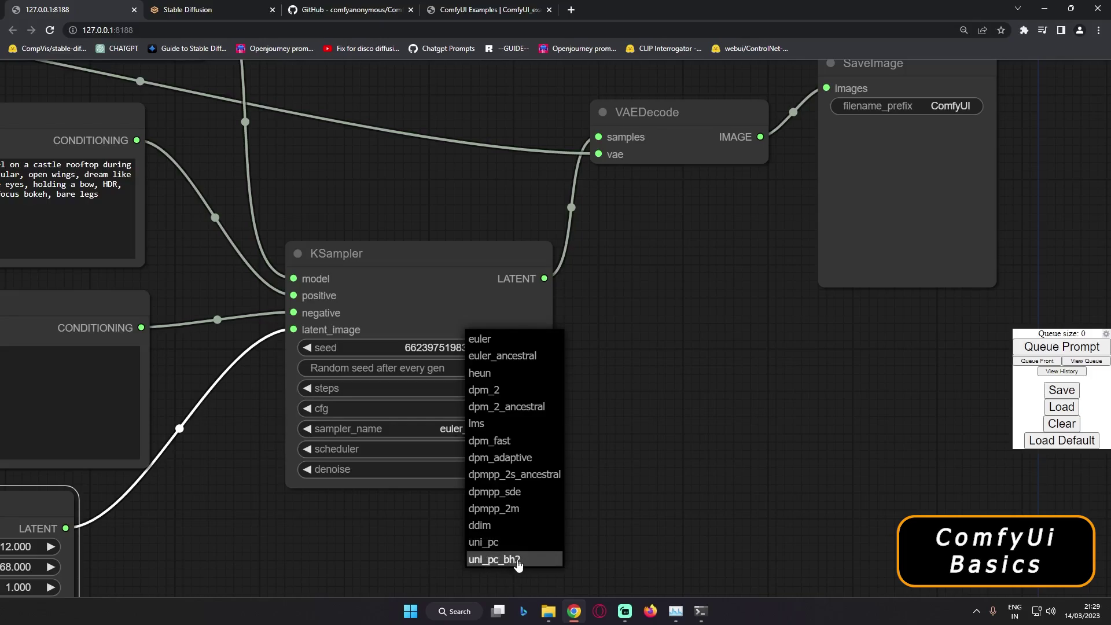
left_click(433, 300)
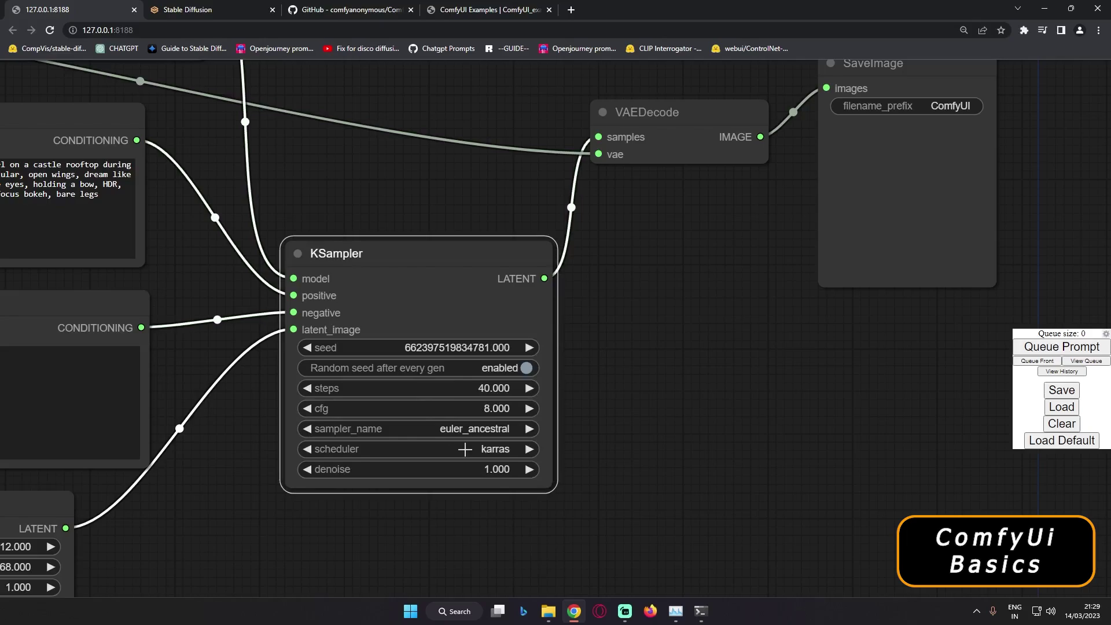
left_click(496, 449)
- Connect the CheckpointLoaderSimple VAE output to the VAEDecode vae input
scroll(397, 316, "down", 2)
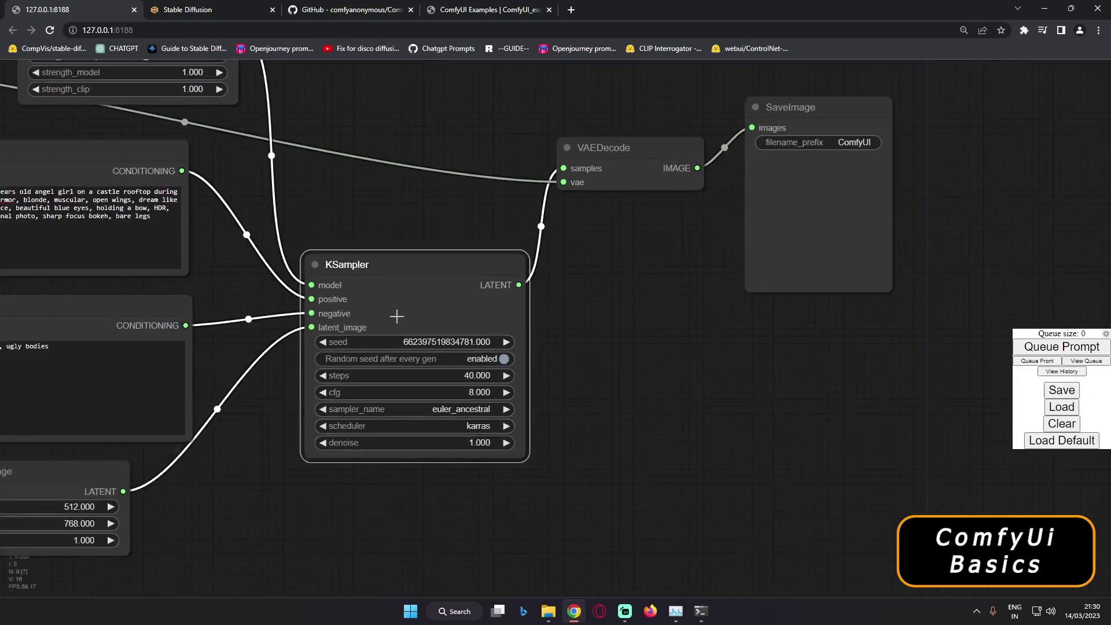
scroll(397, 316, "down", 2)
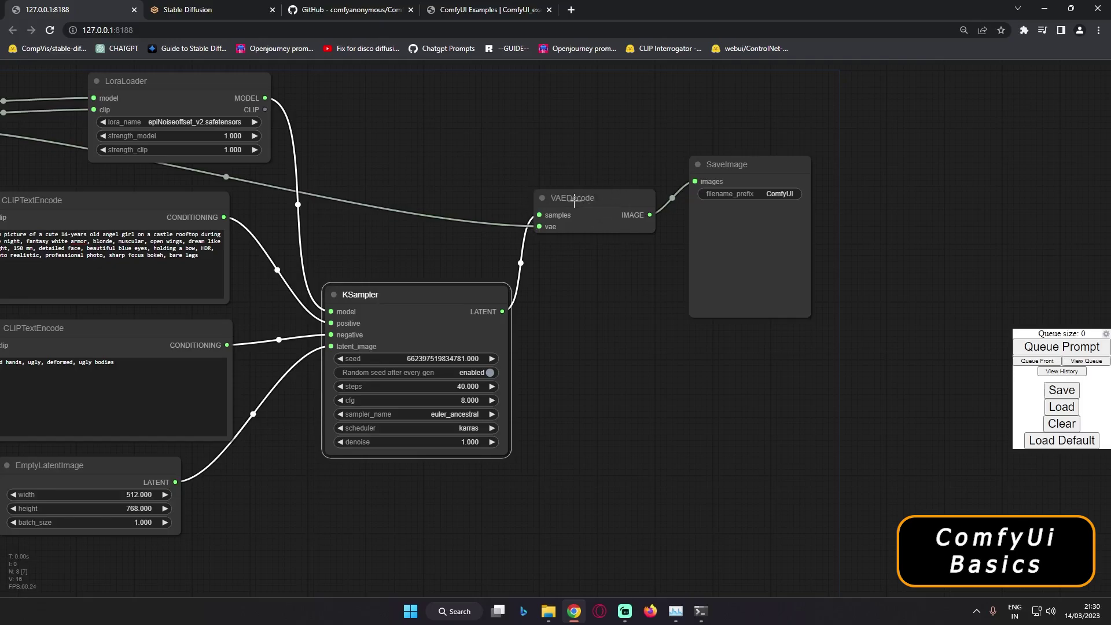
scroll(464, 261, "down", 2)
left_click(528, 234)
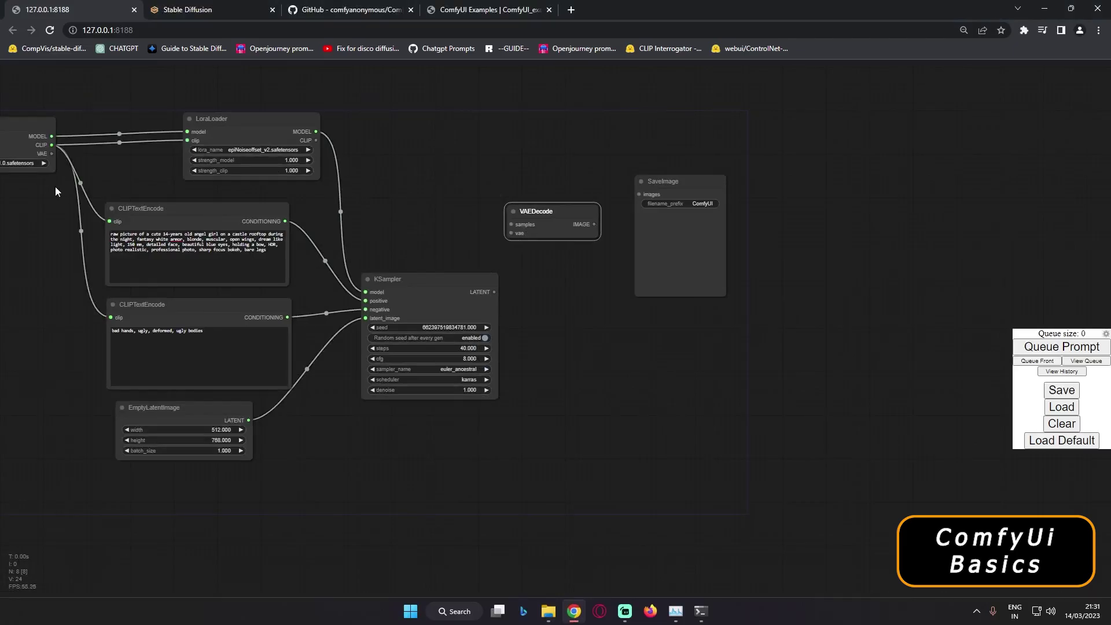
left_click_drag(111, 182, 275, 235)
scroll(139, 185, "up", 3)
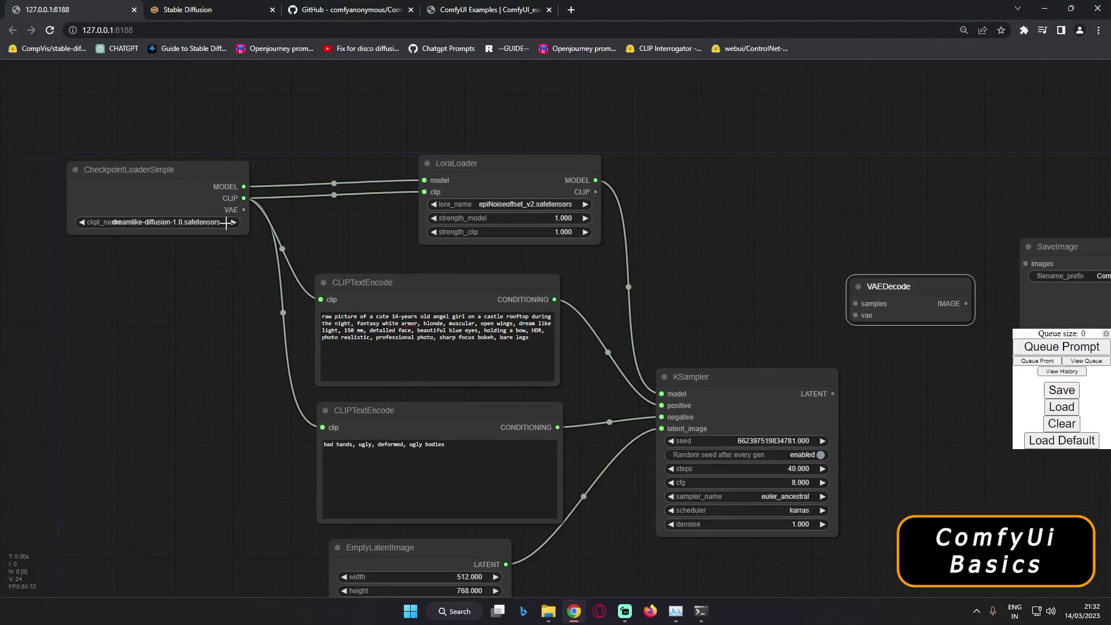
scroll(329, 242, "down", 1)
left_click_drag(250, 213, 809, 308)
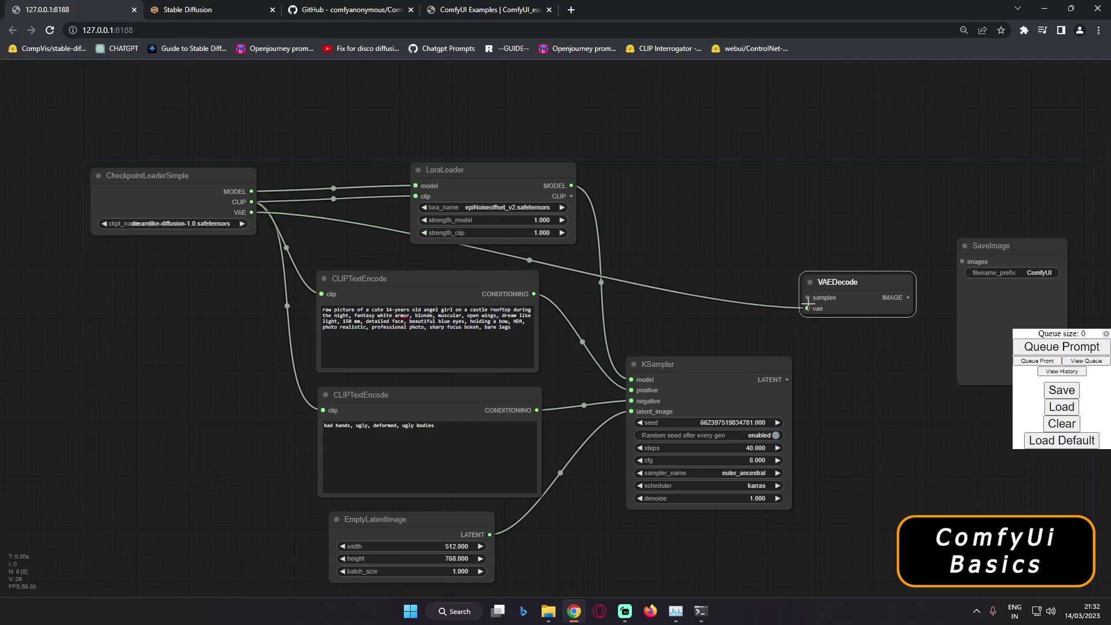
- Shift KSampler slightly left and feed VAEDecode's IMAGE output into SaveImage images
left_click_drag(790, 371, 807, 298)
left_click(910, 272)
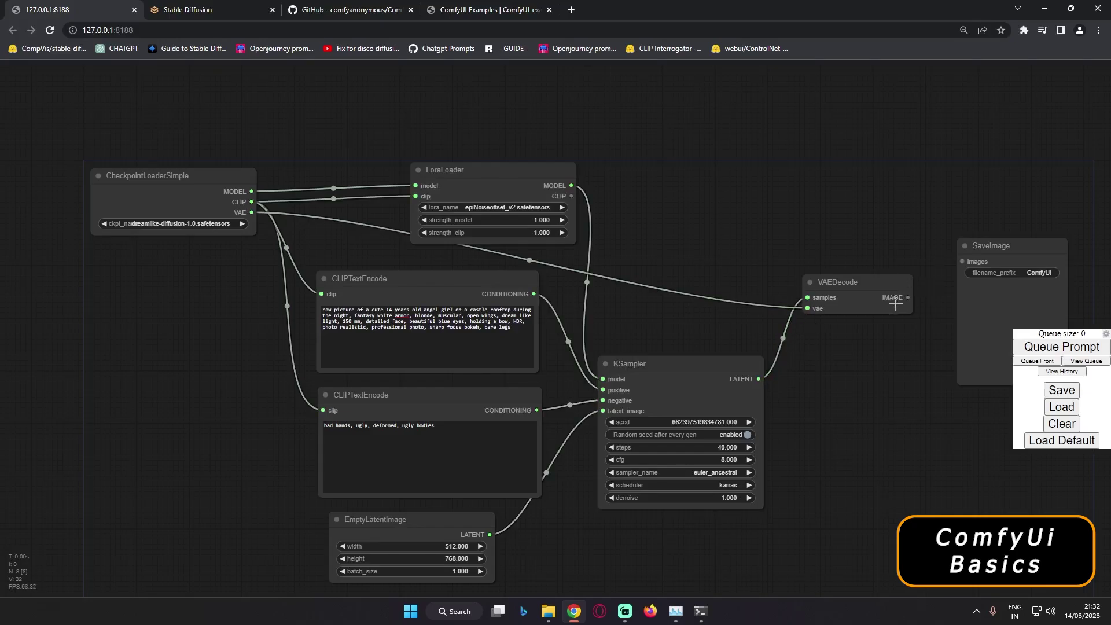
left_click_drag(907, 298, 962, 262)
scroll(984, 297, "up", 2)
scroll(984, 297, "down", 2)
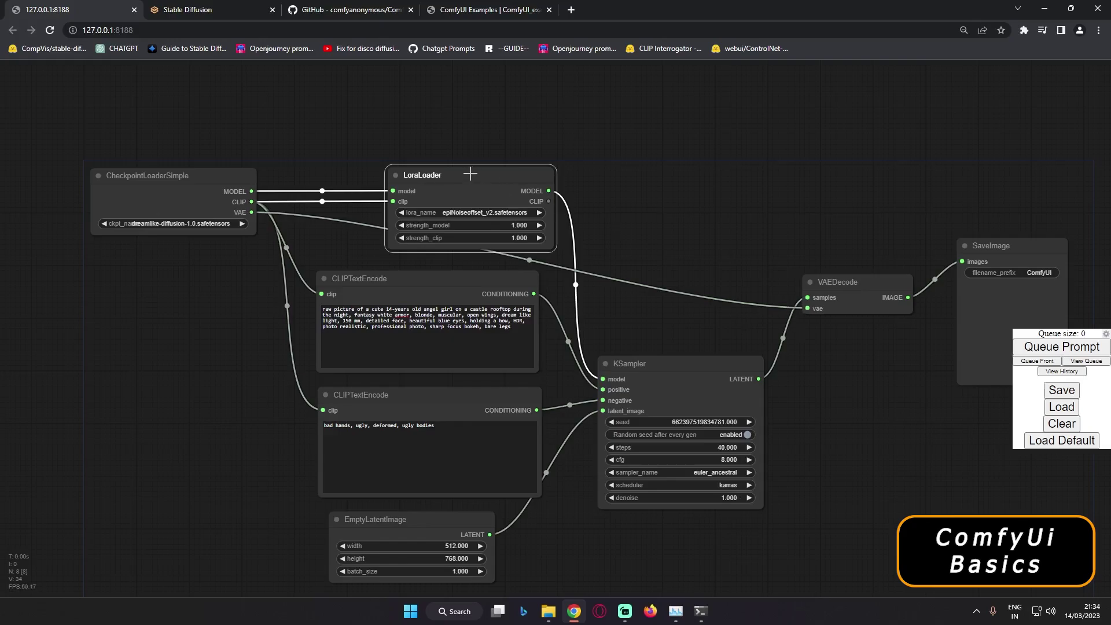
- Move LoraLoader up and left, after browsing Add Node > loaders without adding anything
left_click_drag(472, 177, 474, 176)
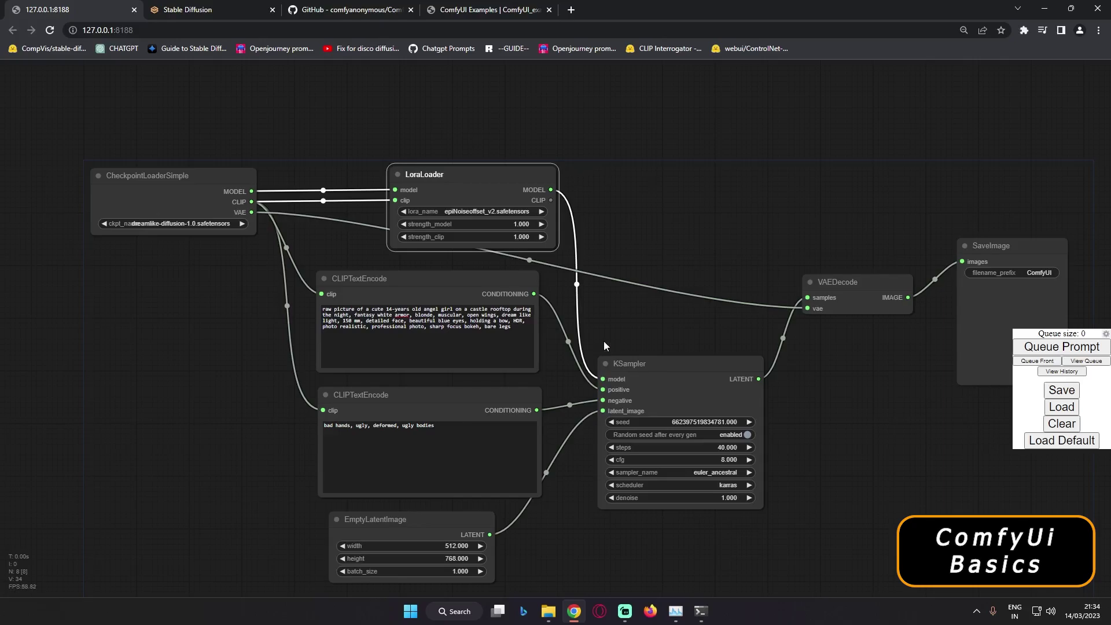
left_click_drag(450, 176, 438, 175)
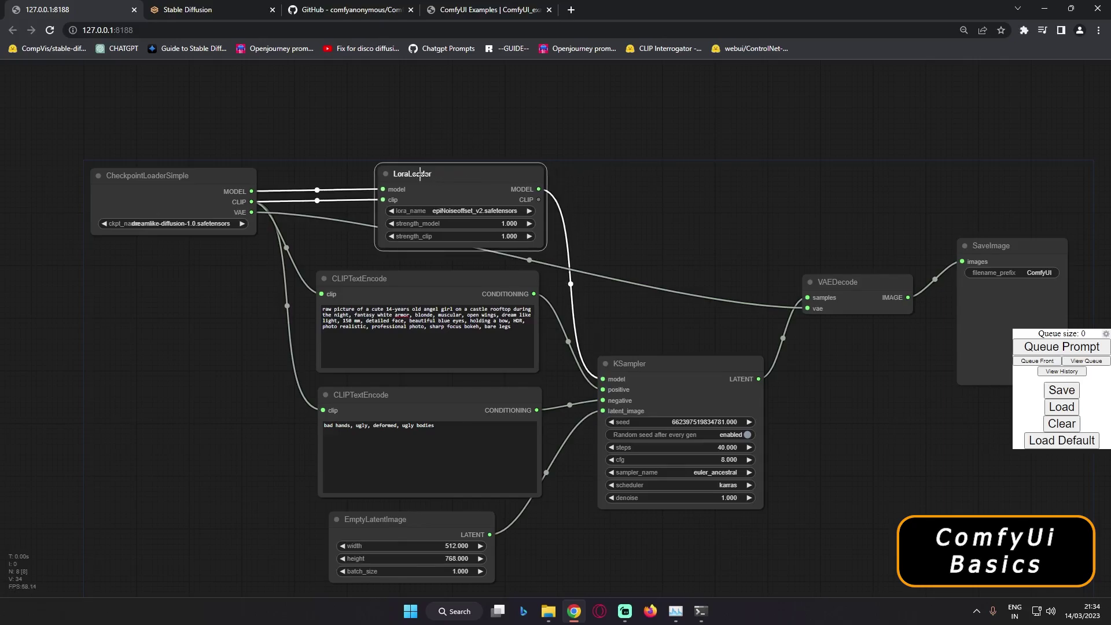
right_click(677, 191)
left_click(685, 188)
left_click(746, 199)
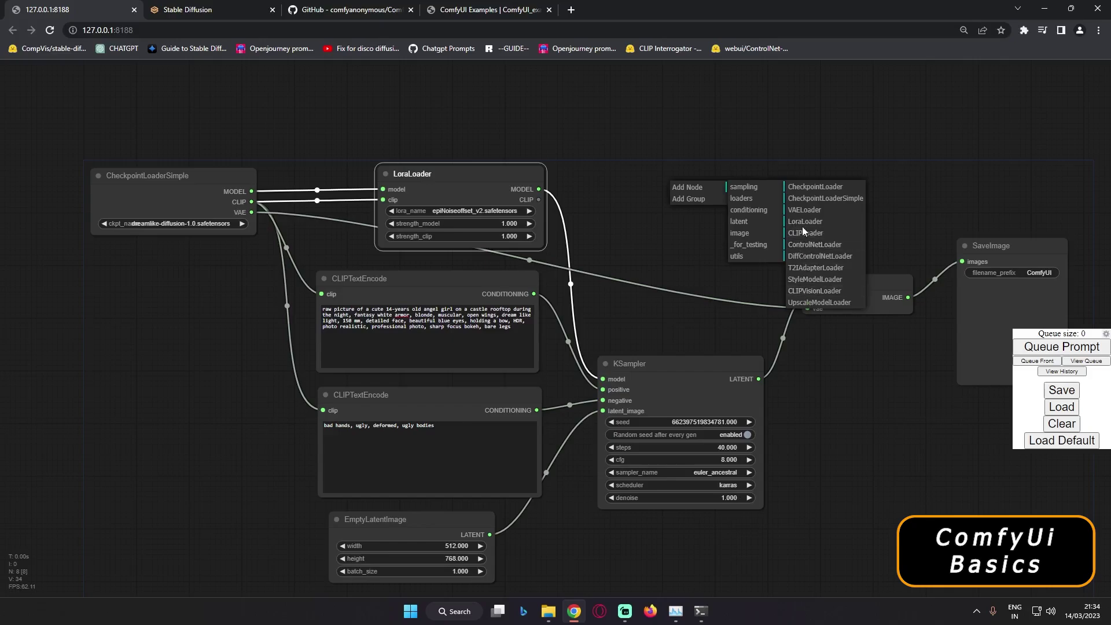
left_click(670, 230)
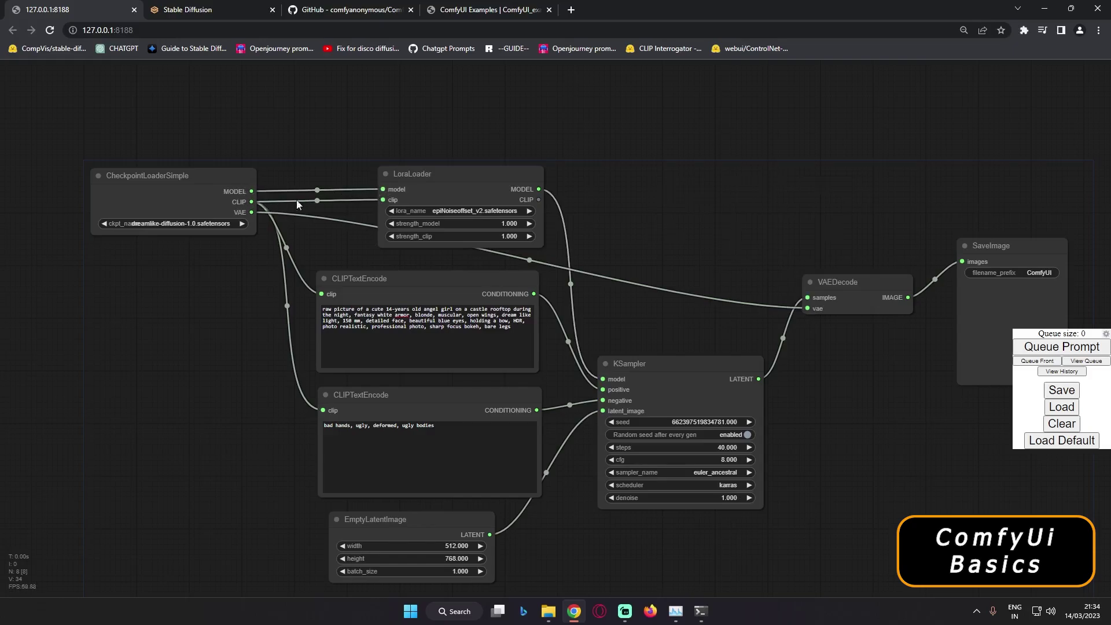
left_click_drag(464, 180, 442, 171)
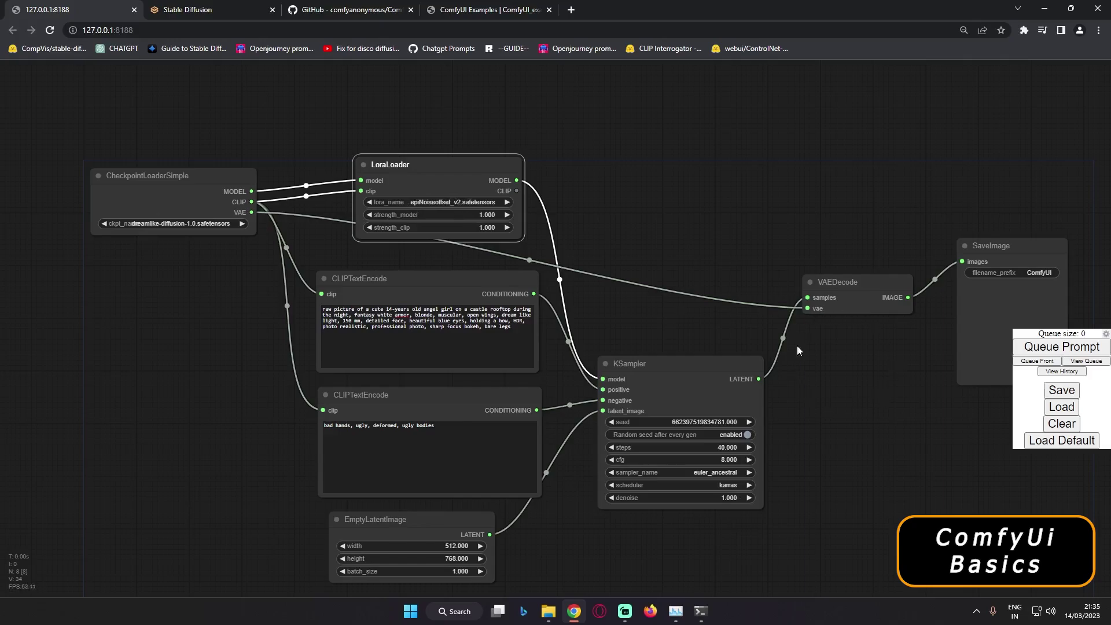
scroll(850, 397, "down", 1)
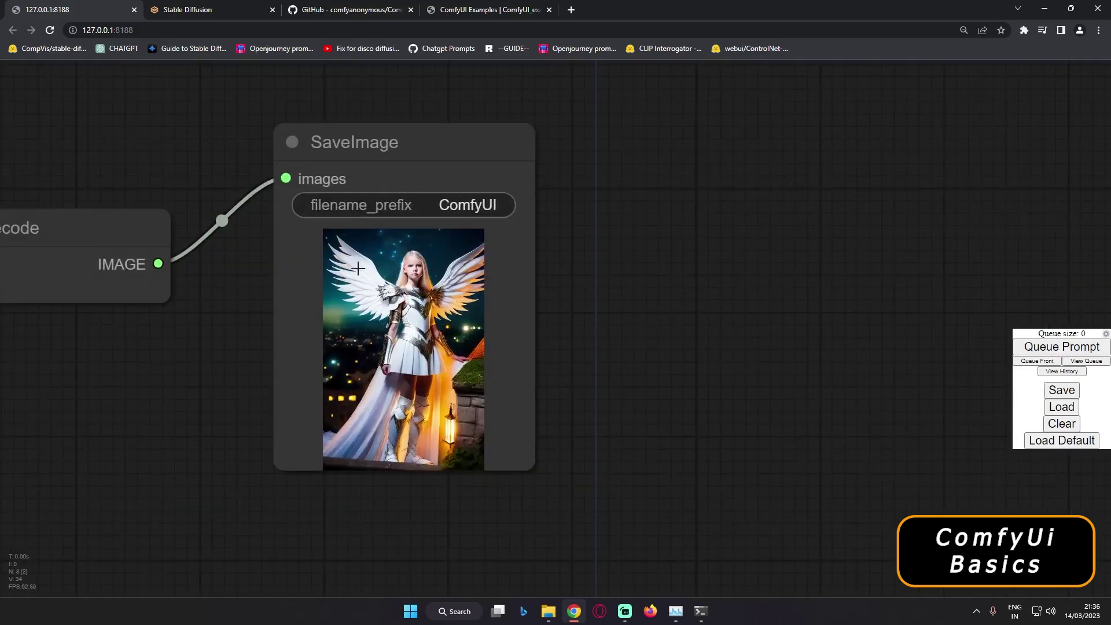
- Review KSampler, EmptyLatentImage and the SaveImage angel output, then bring File Explorer forward
scroll(221, 335, "down", 10)
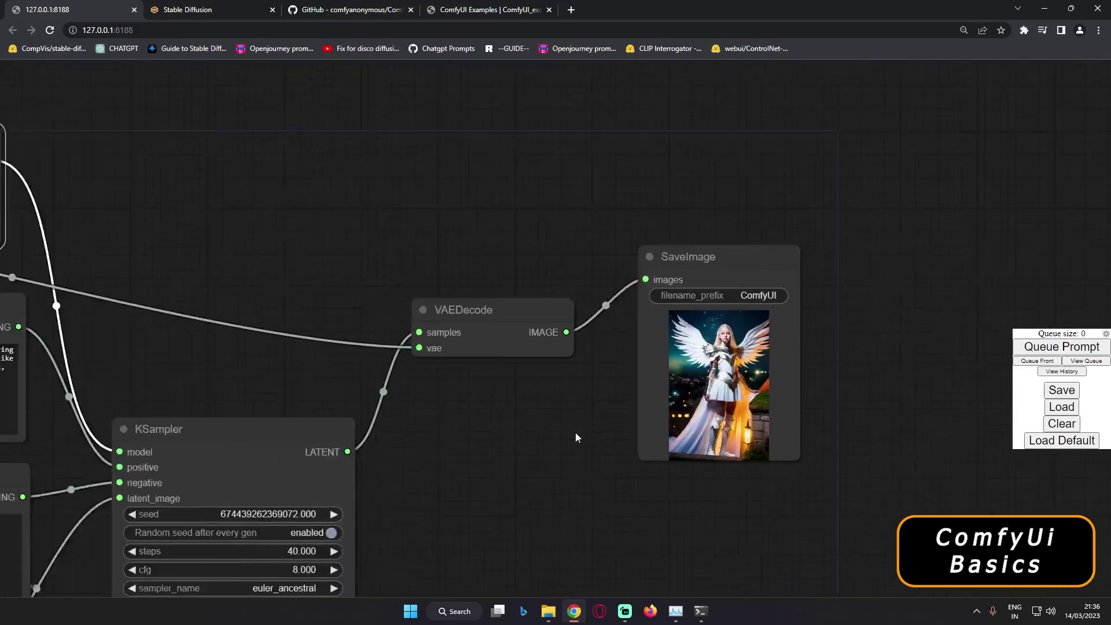
left_click_drag(67, 298, 347, 310)
scroll(324, 298, "up", 5)
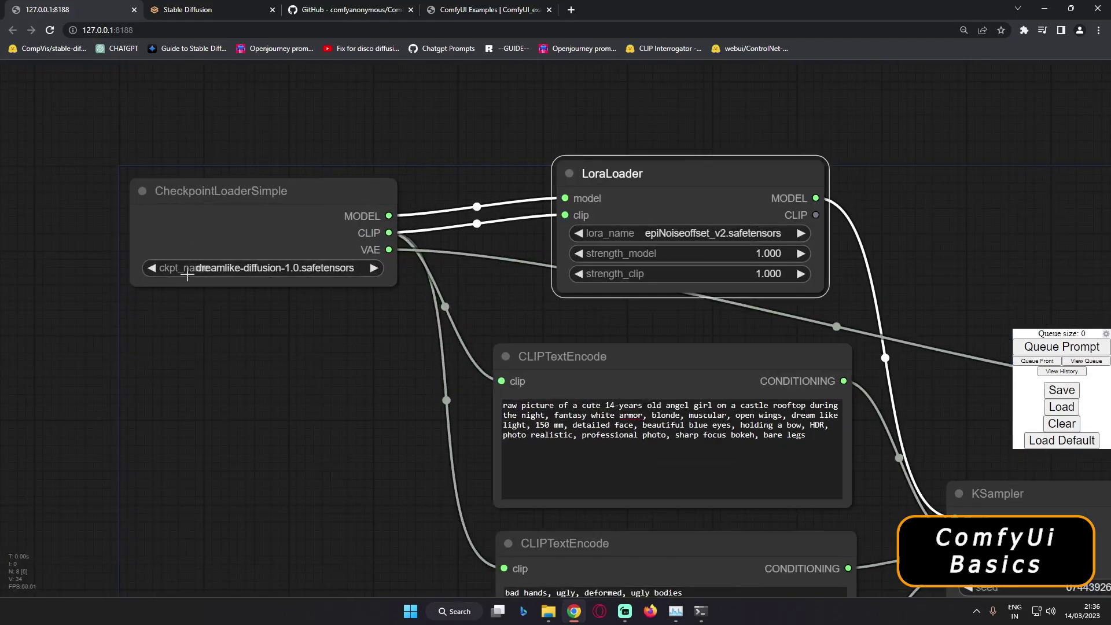
left_click_drag(306, 276, 236, 212)
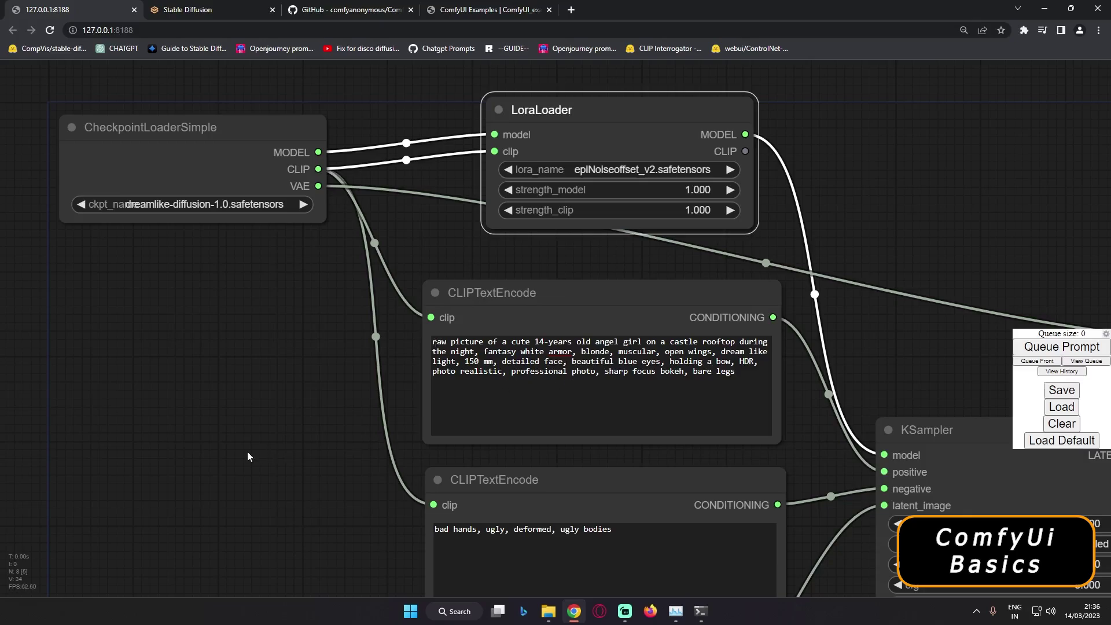
left_click_drag(248, 457, 184, 302)
left_click_drag(216, 406, 148, 214)
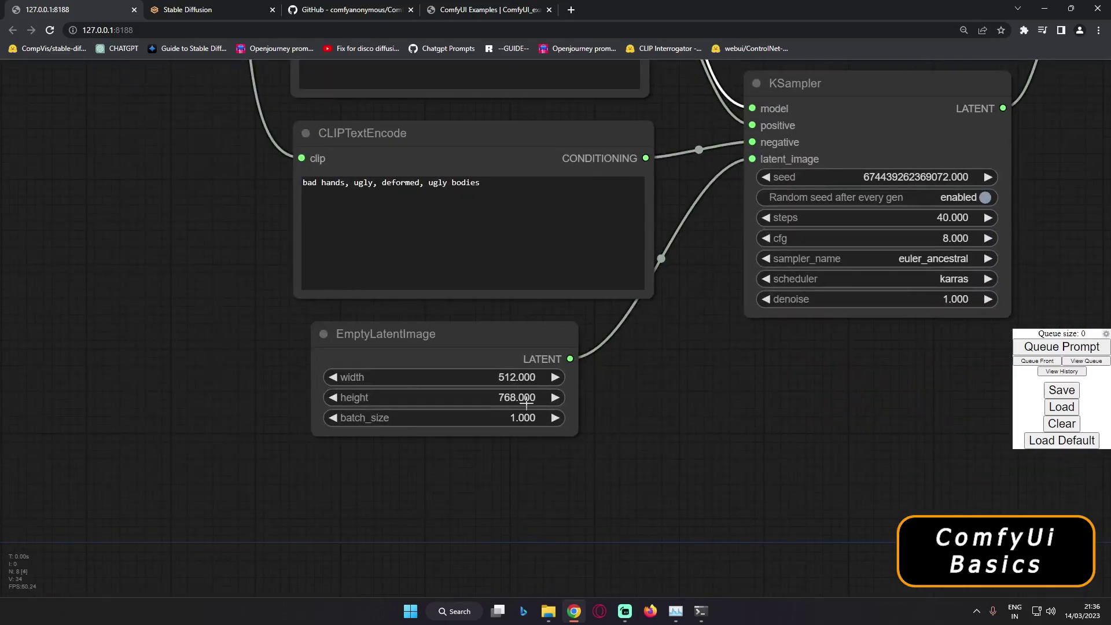
left_click_drag(913, 430, 532, 602)
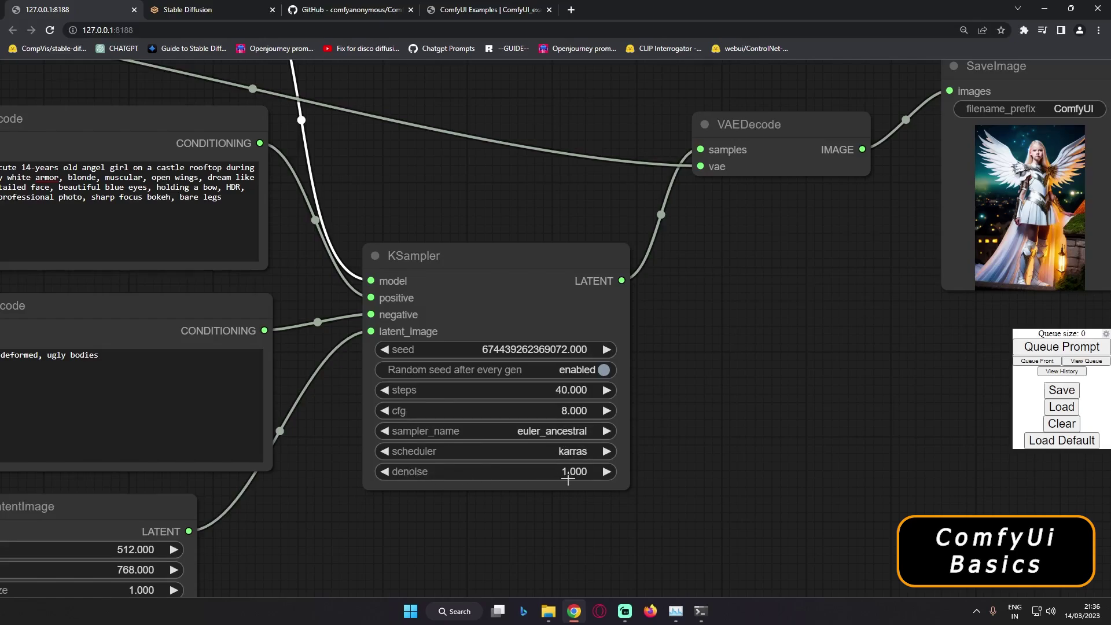
scroll(765, 425, "down", 5)
left_click_drag(844, 456, 652, 334)
scroll(652, 334, "up", 3)
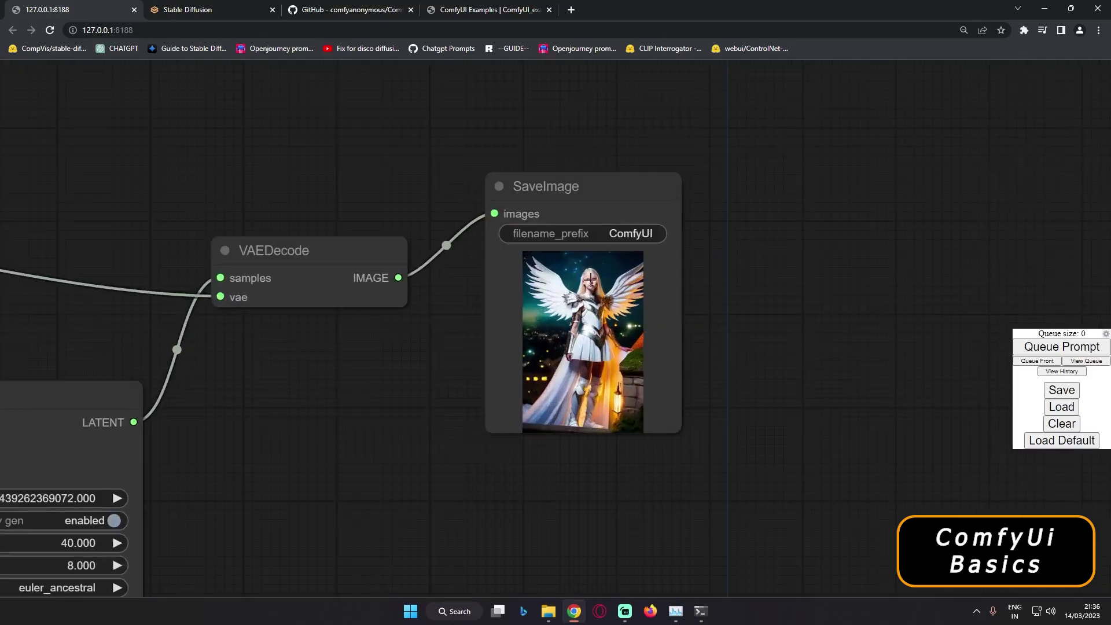
scroll(589, 295, "up", 2)
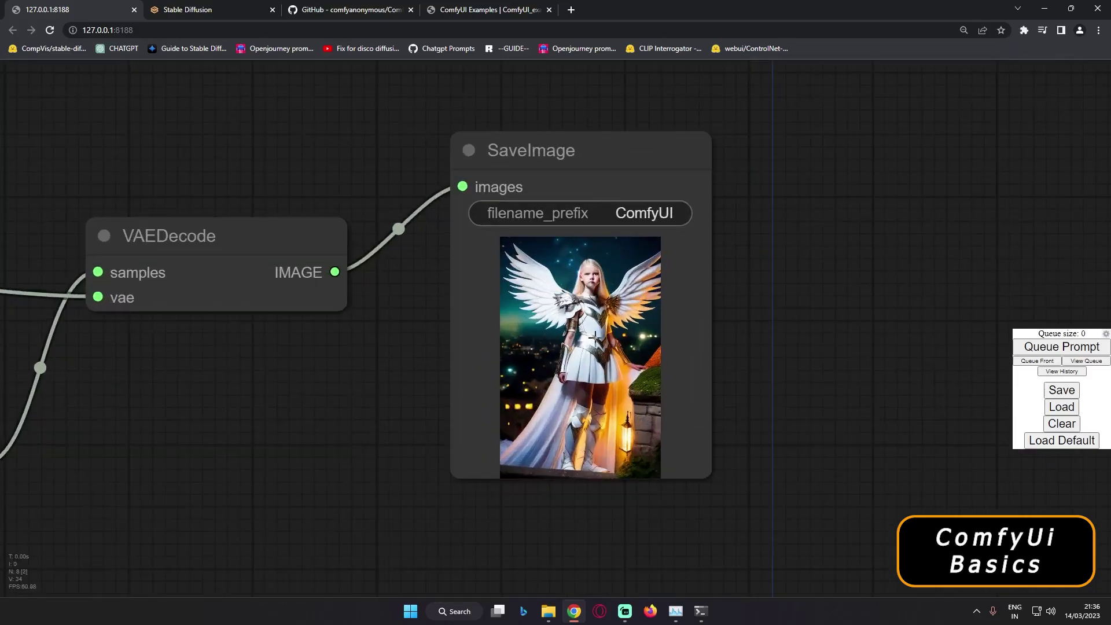
left_click(552, 608)
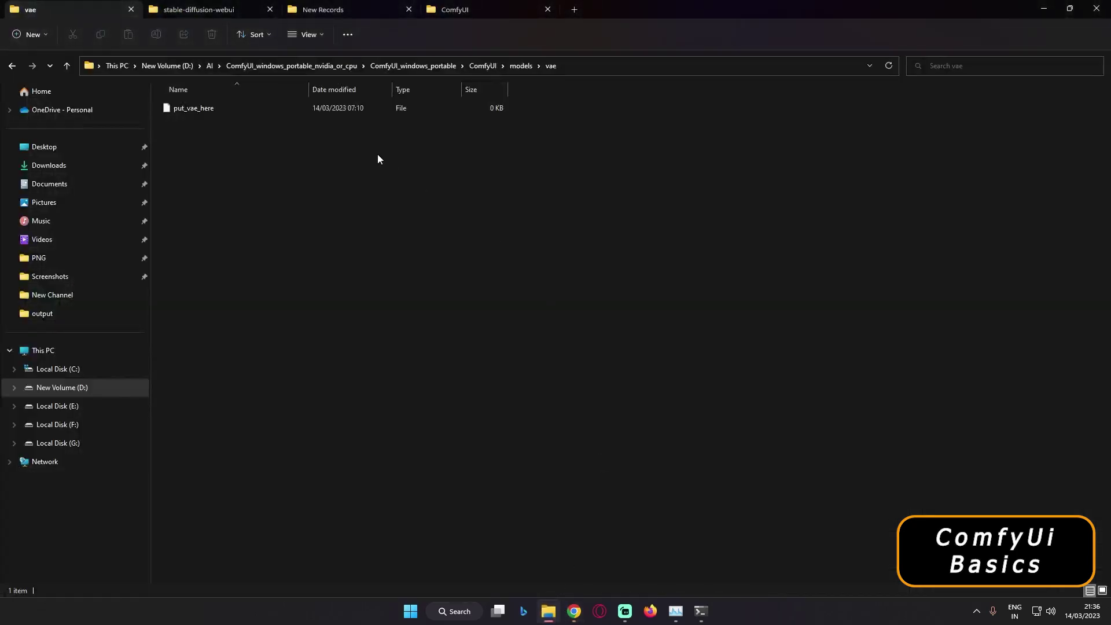
- Open ComfyUI_00014_.png from the ComfyUI output folder, zoom in to inspect it, then close it
left_click(481, 67)
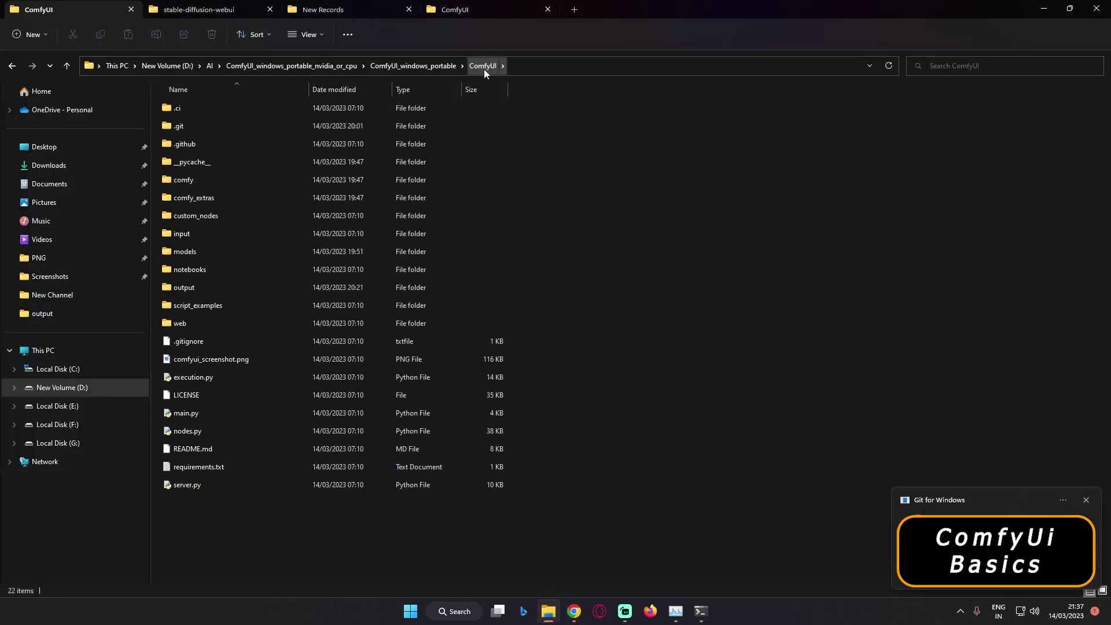
double_click(182, 289)
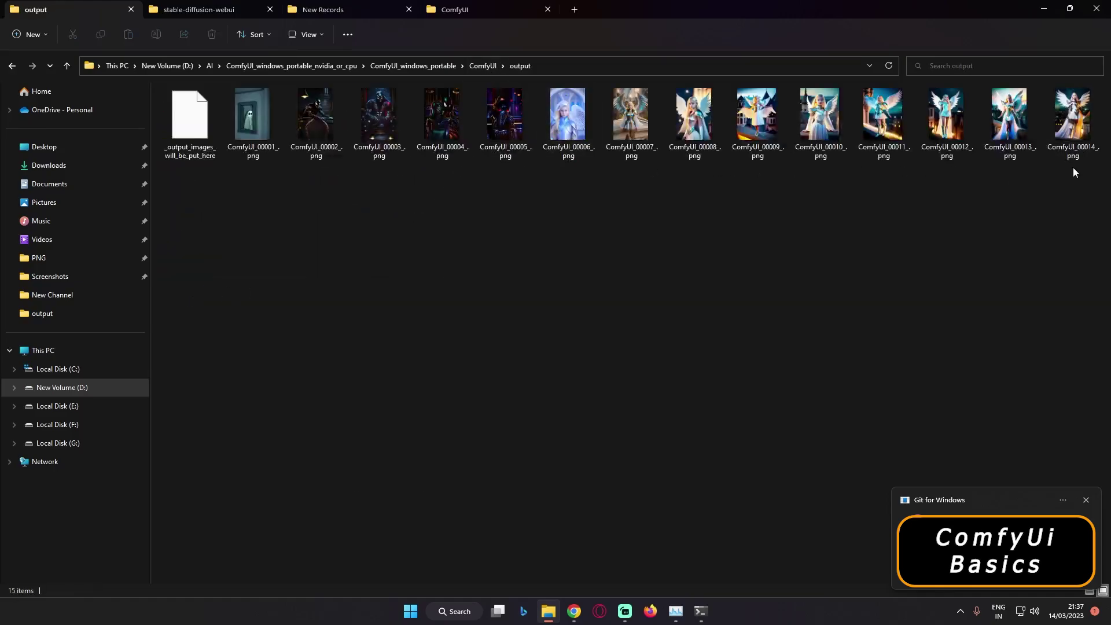
double_click(1071, 130)
scroll(630, 218, "up", 3)
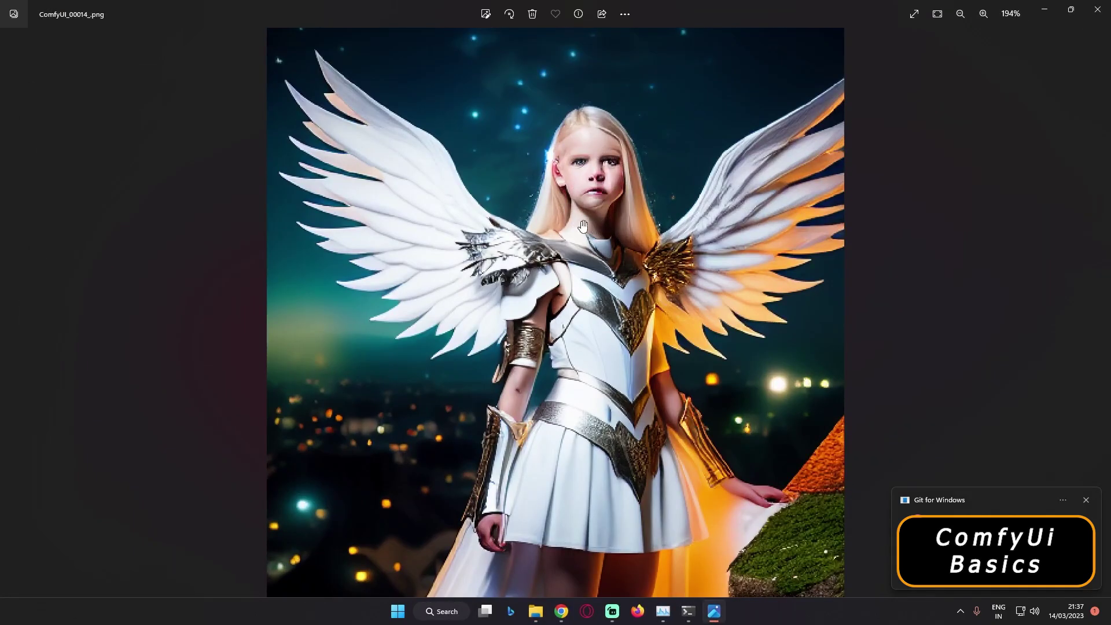
scroll(582, 363, "down", 3)
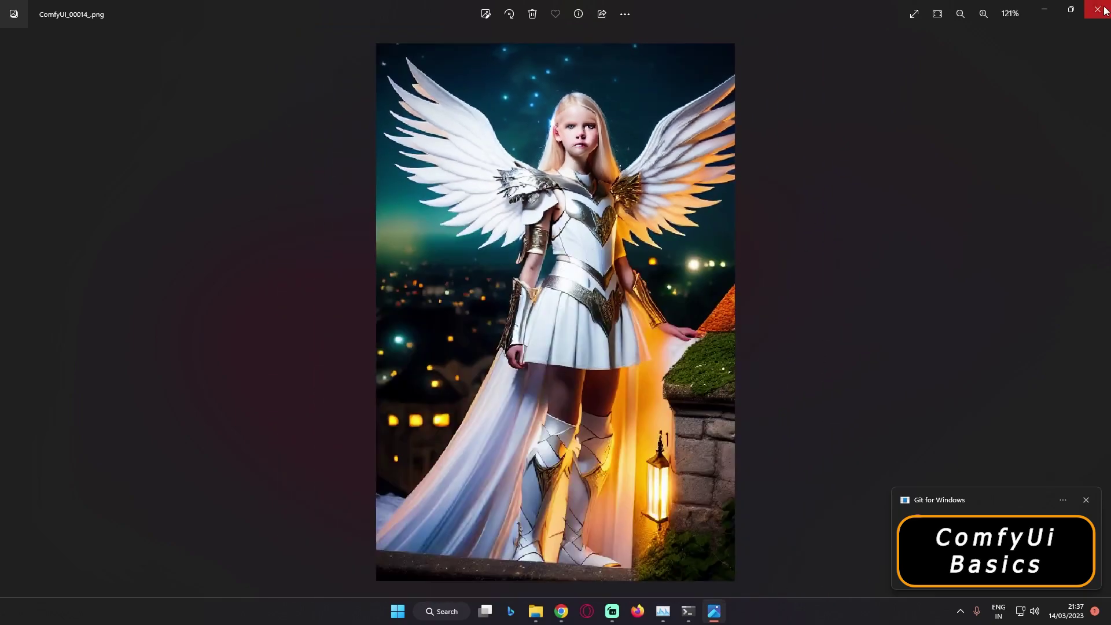
left_click(1097, 9)
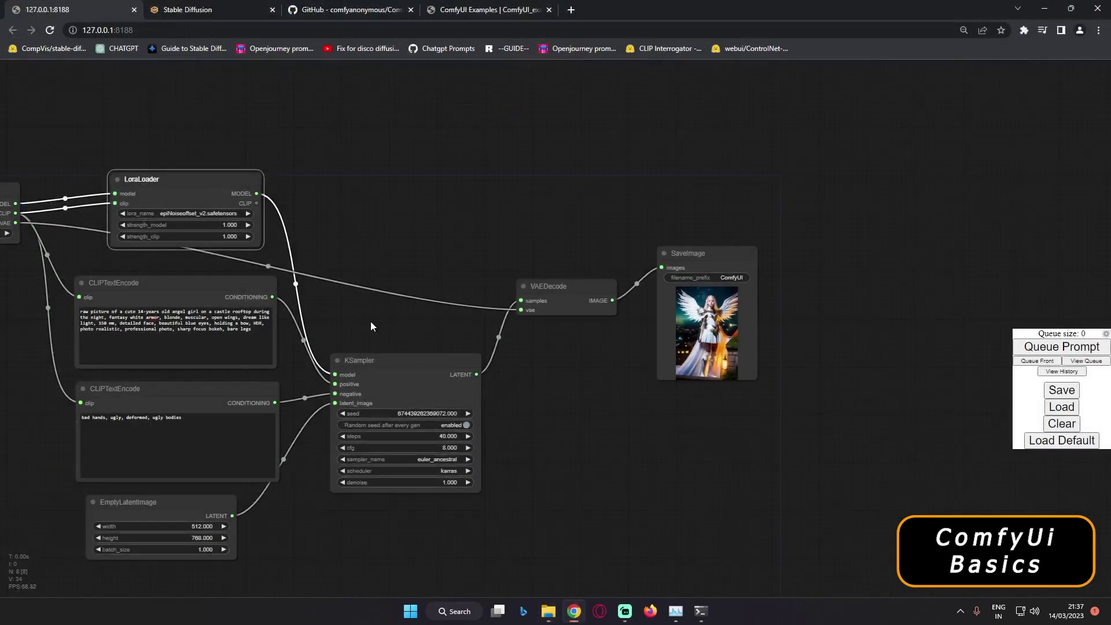
scroll(537, 296, "down", 3)
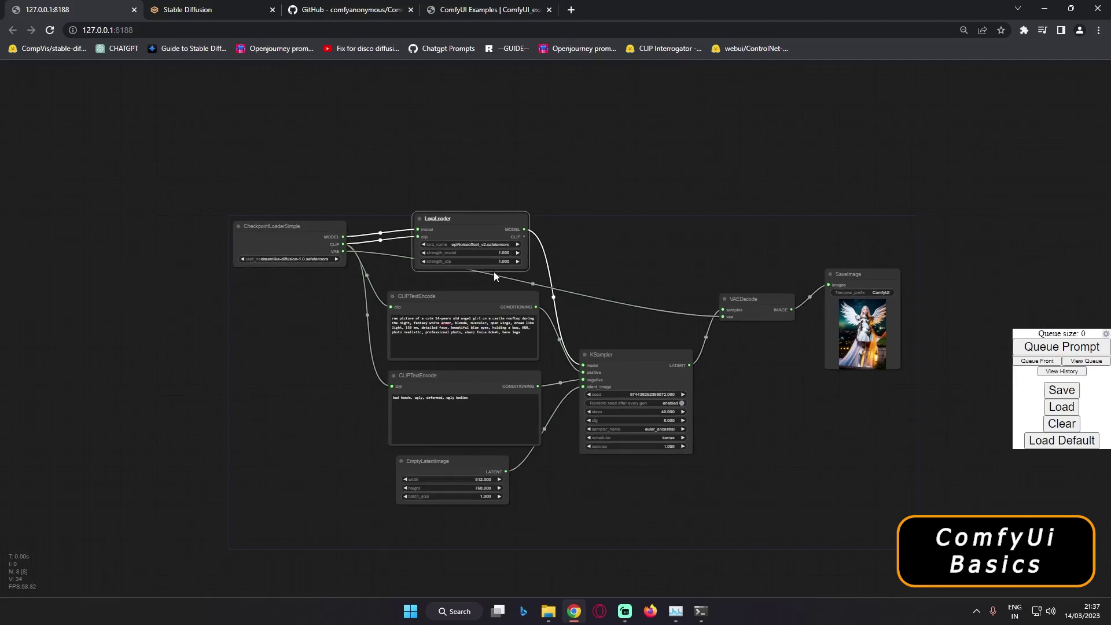
scroll(527, 276, "up", 3)
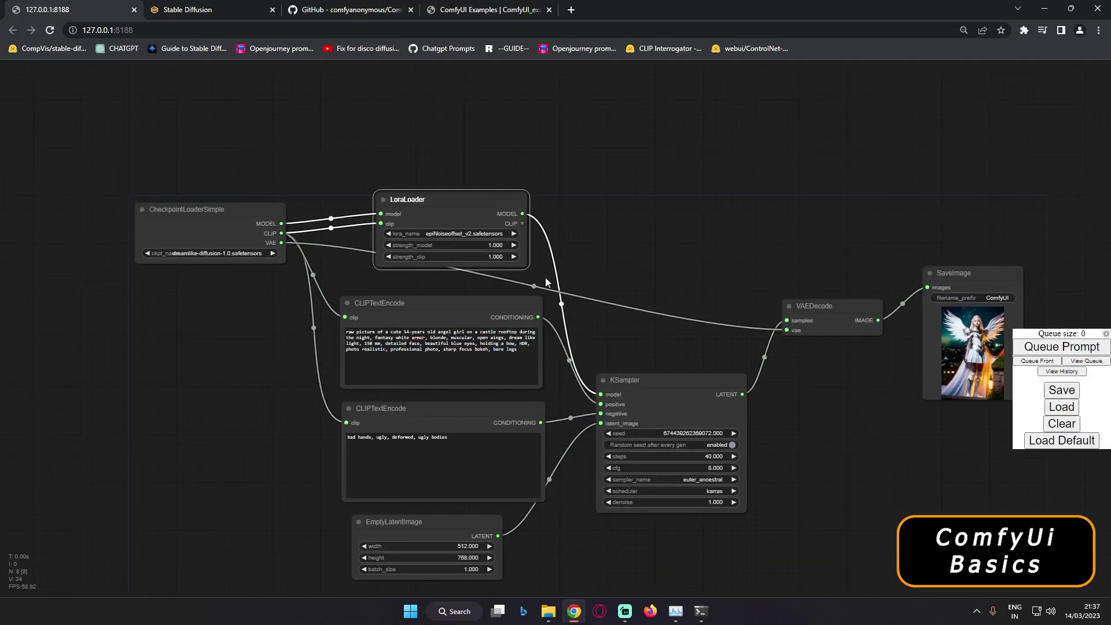
- Read through the Hires Fix examples page, then go back to the ComfyUI_examples index
left_click(475, 13)
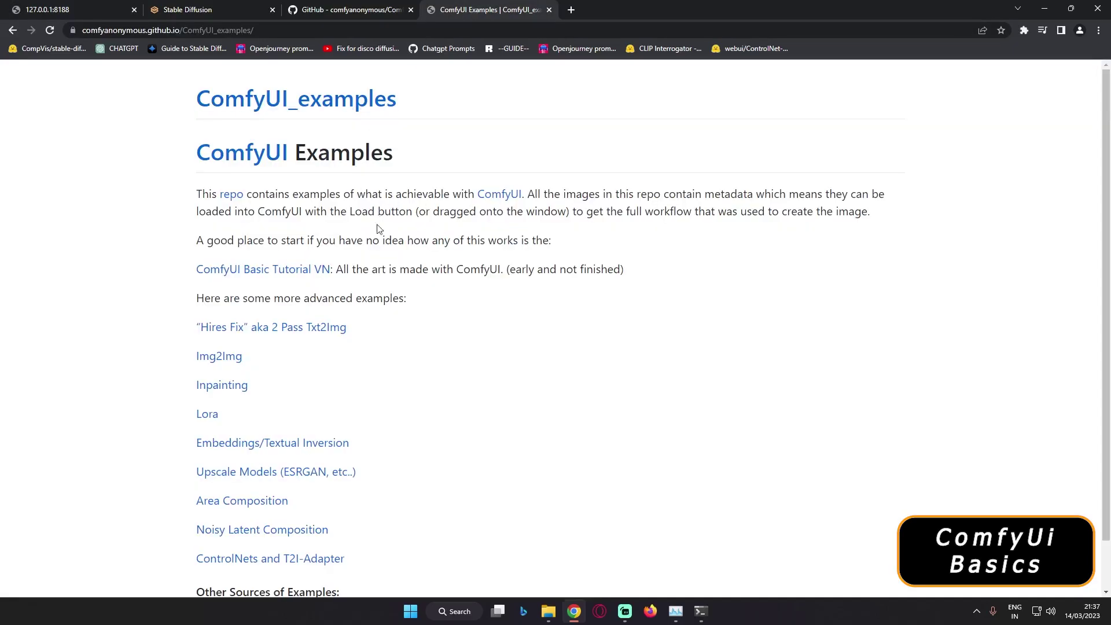
scroll(359, 296, "down", 1)
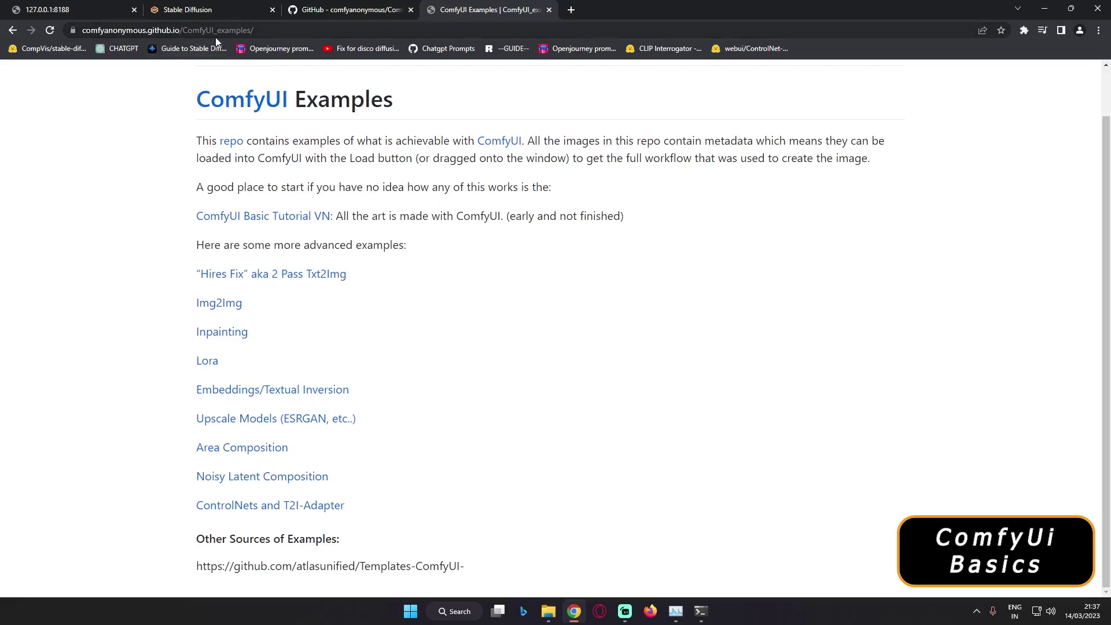
left_click(255, 280)
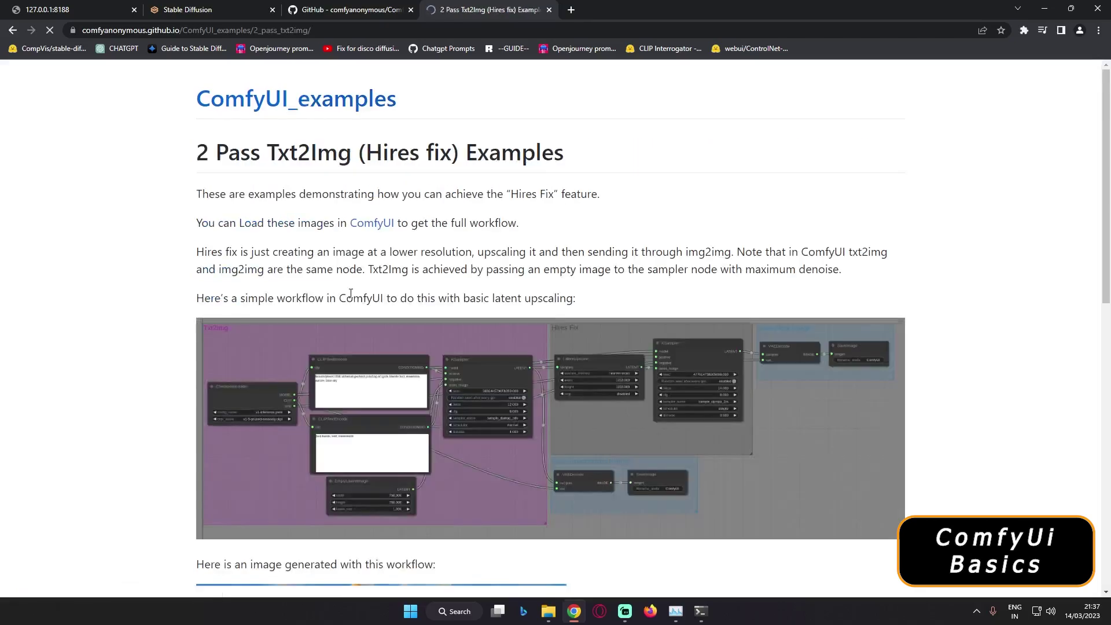
scroll(360, 250, "down", 2)
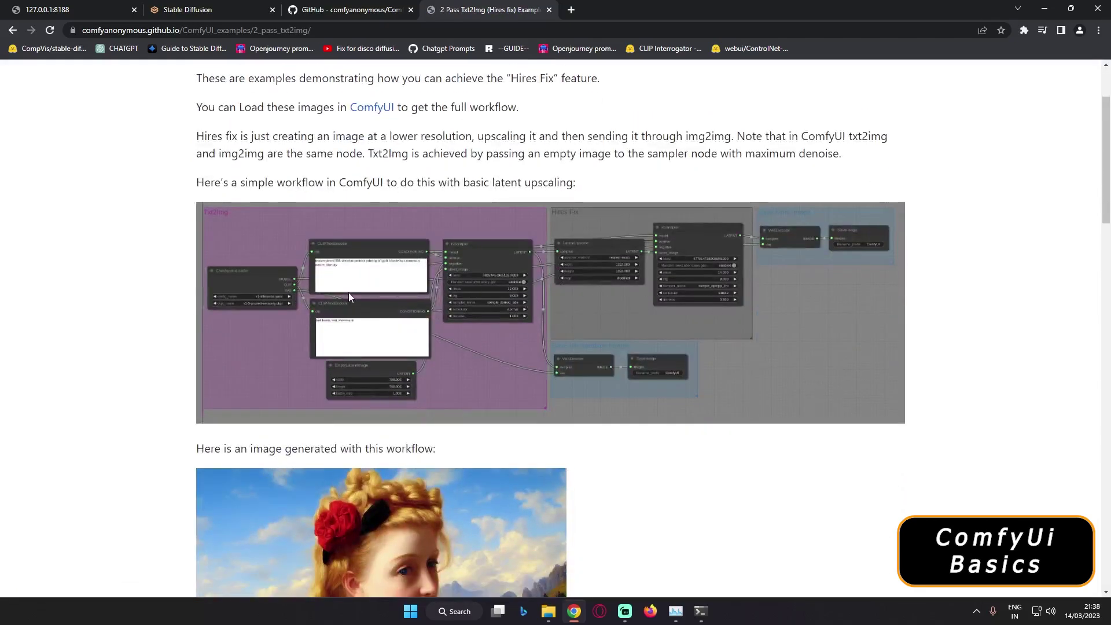
scroll(511, 477, "down", 13)
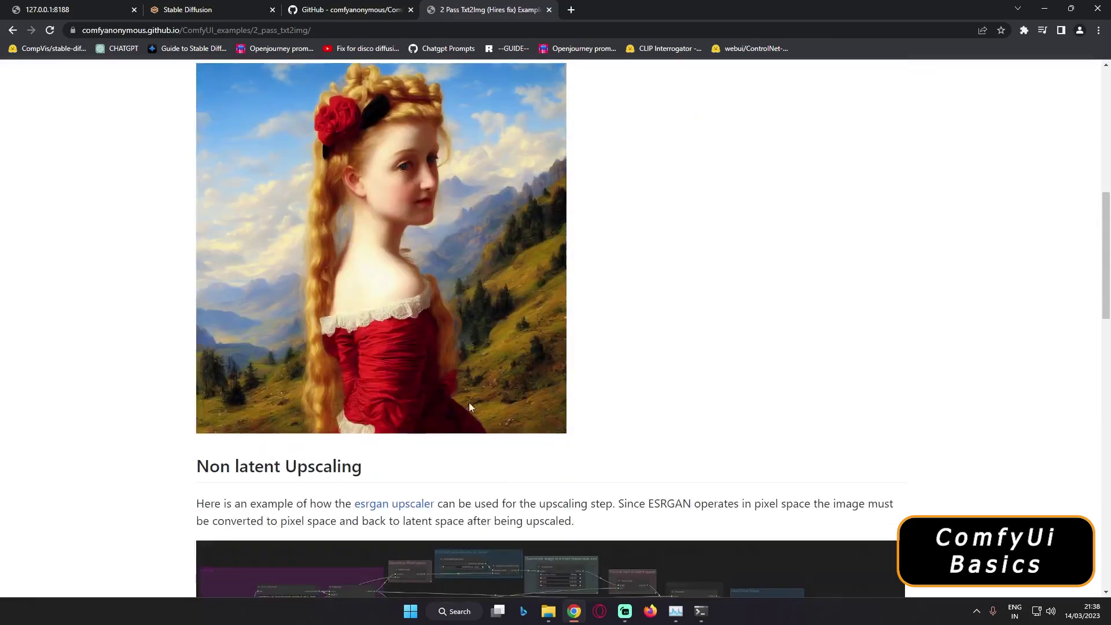
scroll(390, 369, "down", 14)
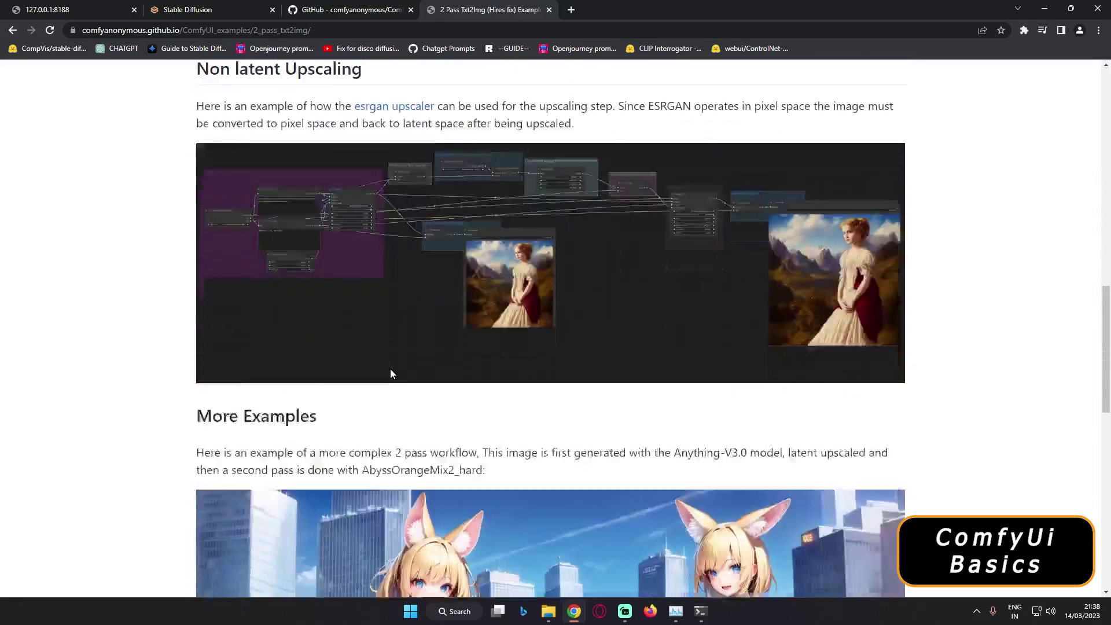
scroll(455, 403, "up", 20)
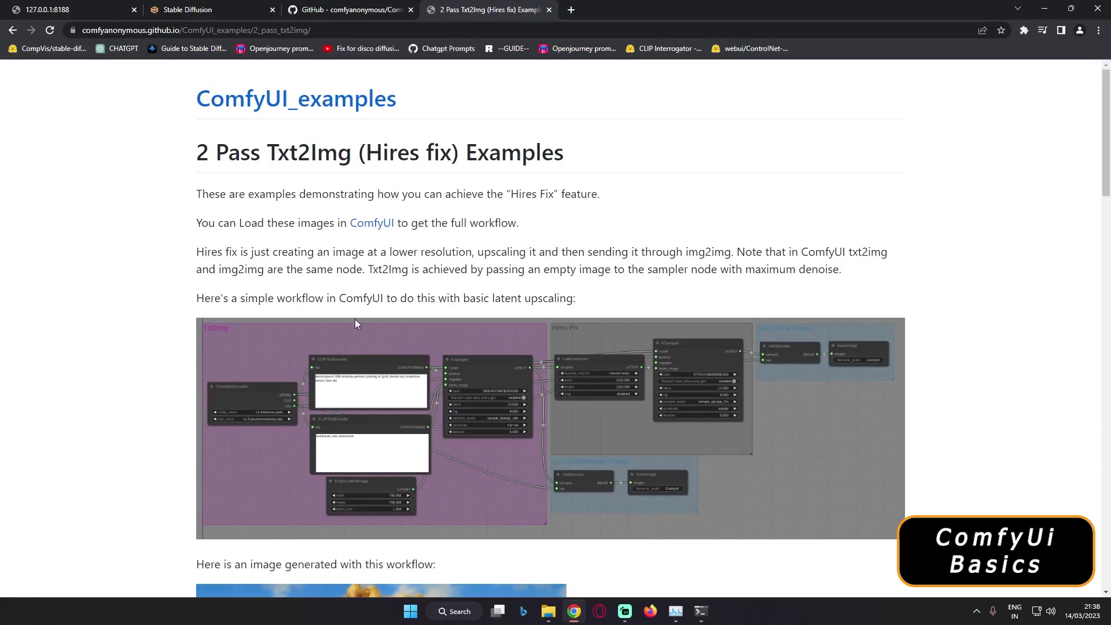
left_click(385, 93)
- Skim the Img2Img example page, go back, then shift the local graph to show SaveImage fully
left_click(232, 312)
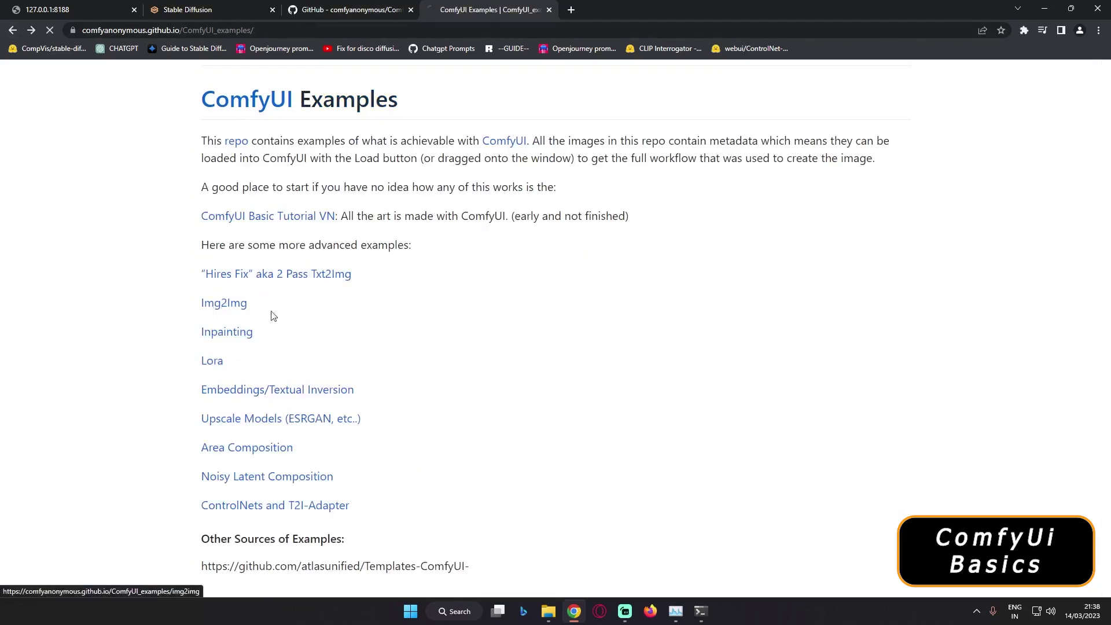
scroll(508, 414, "down", 1)
scroll(508, 414, "down", 4)
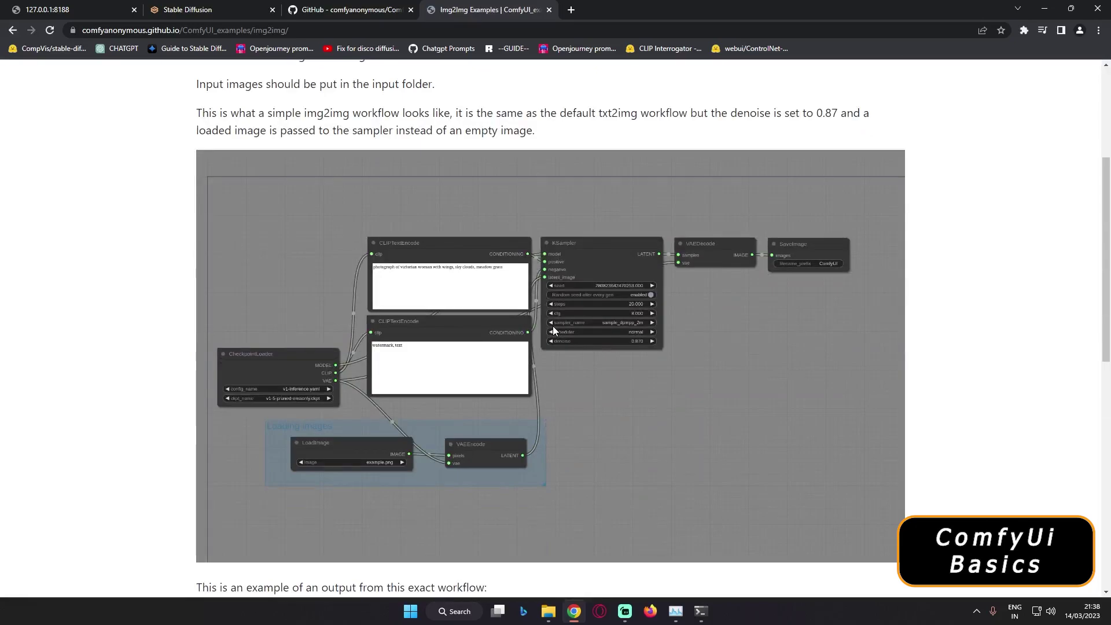
key("alt+Left")
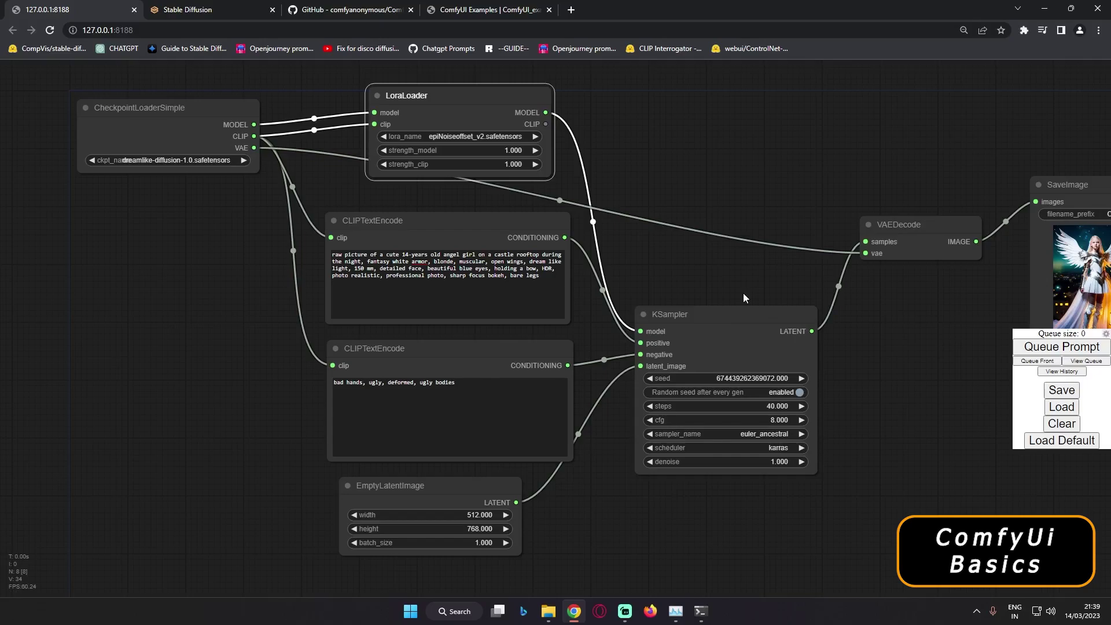
left_click_drag(774, 291, 651, 284)
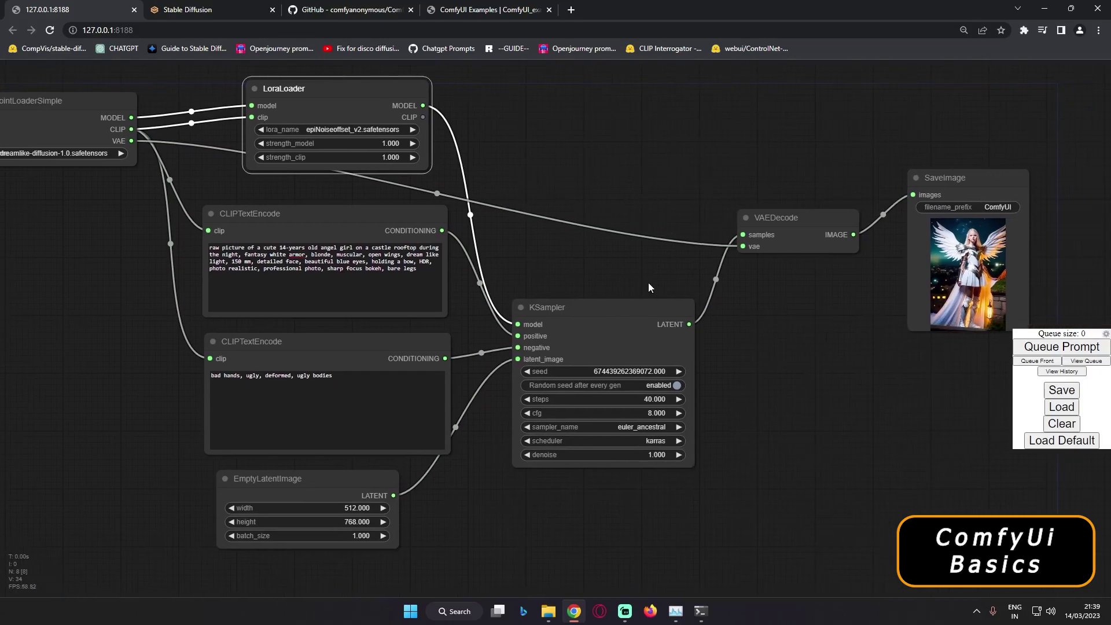
scroll(608, 340, "down", 4)
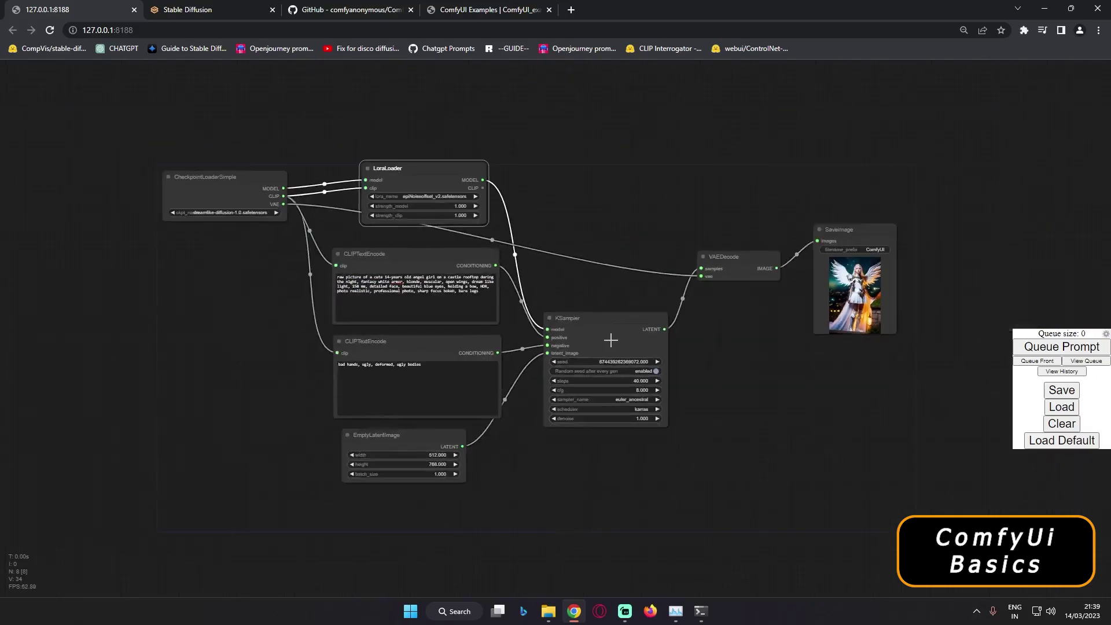